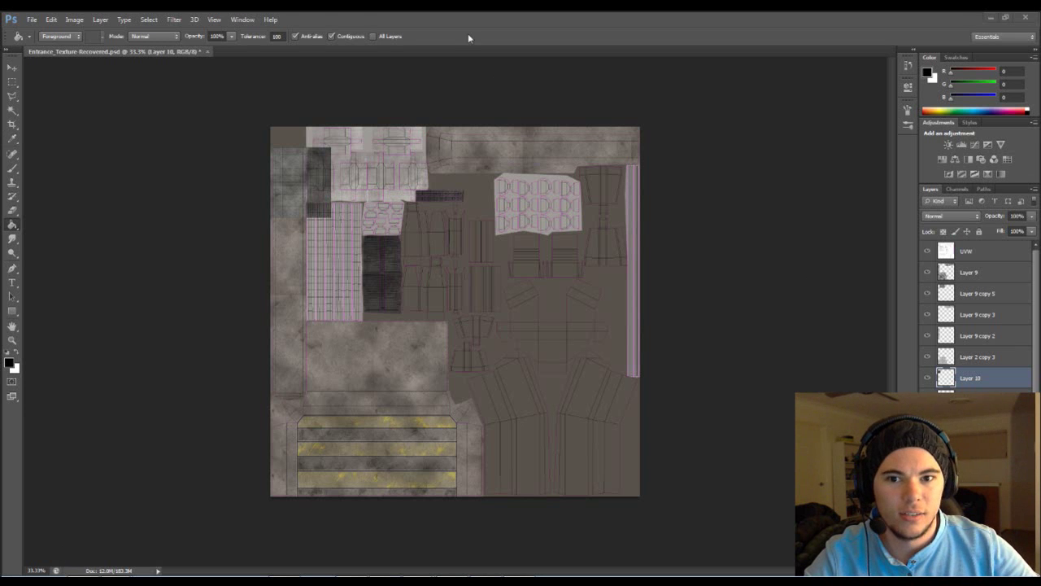
- Reposition the dark tile texture over the upper end of the tall UV strip along the texture's left edge
click(418, 99)
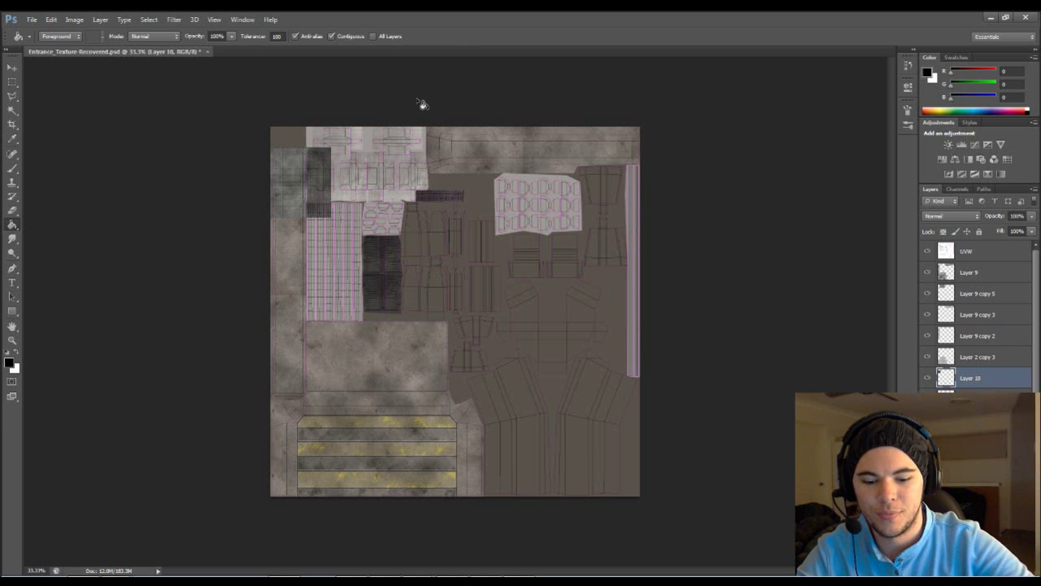
key(ctrl+plus)
key(ctrl+plus)
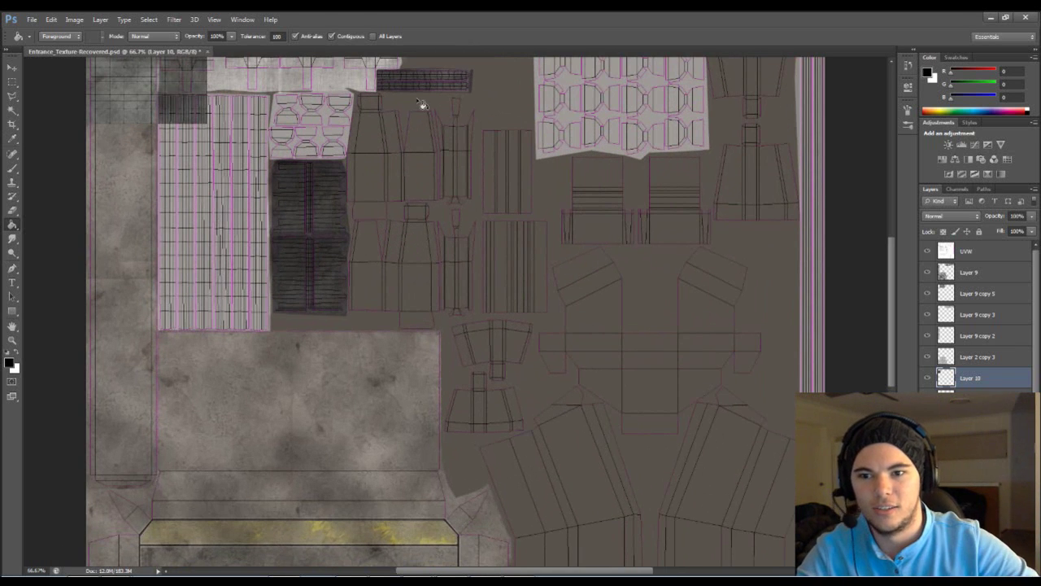
drag(342, 163, 478, 405)
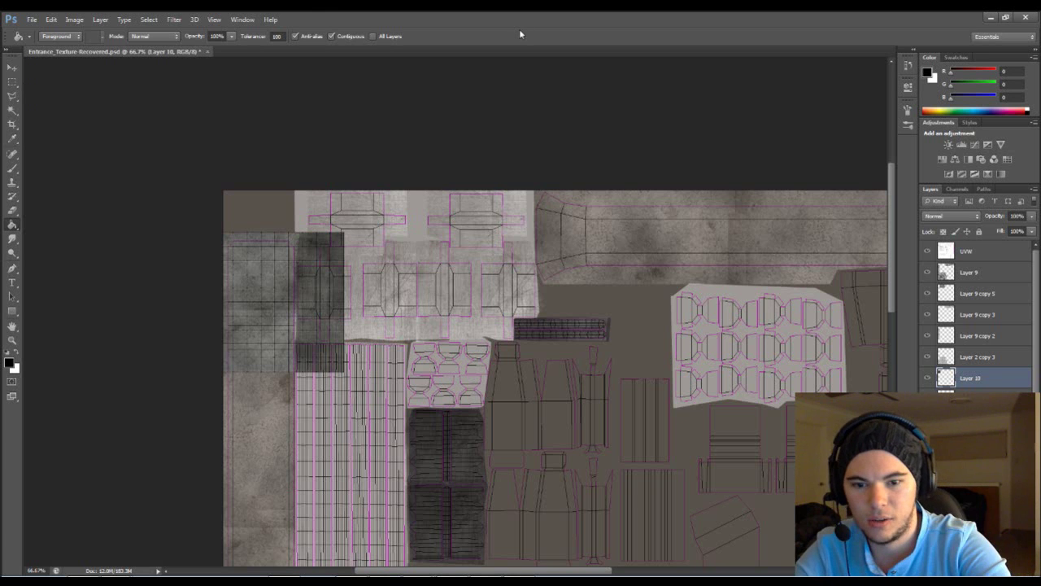
key(ctrl+plus)
drag(275, 222, 364, 202)
key(v)
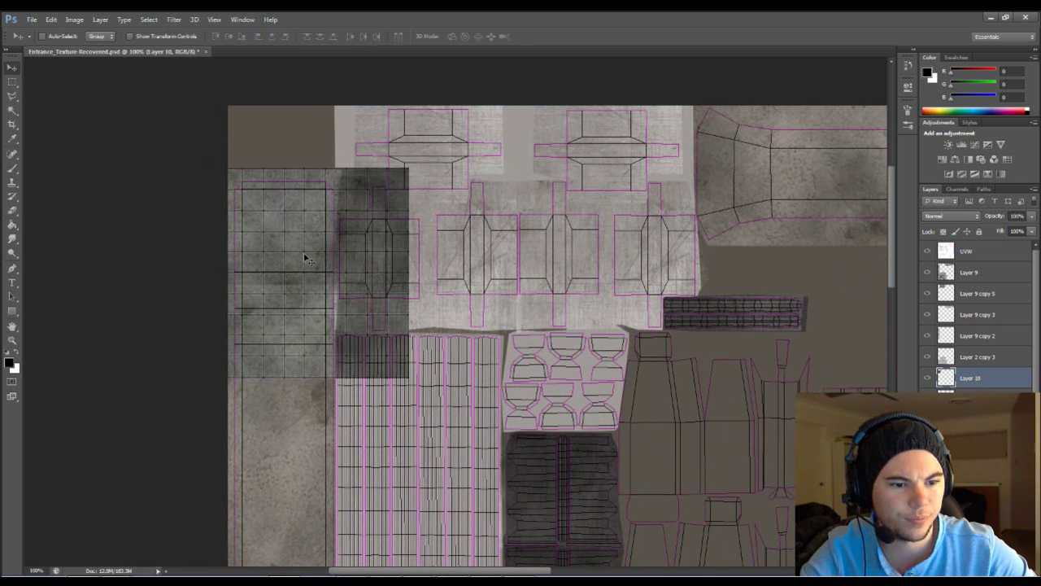
drag(307, 260, 323, 239)
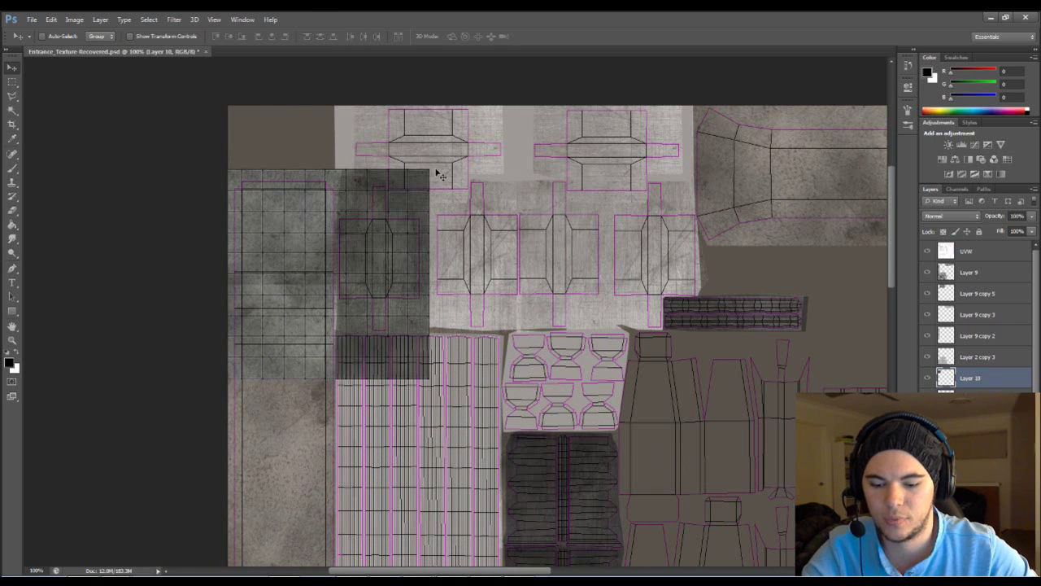
- Scale the tile texture down to about 75% and set it flush against the left edge of the canvas
key(ctrl+t)
drag(429, 169, 399, 197)
drag(366, 254, 351, 242)
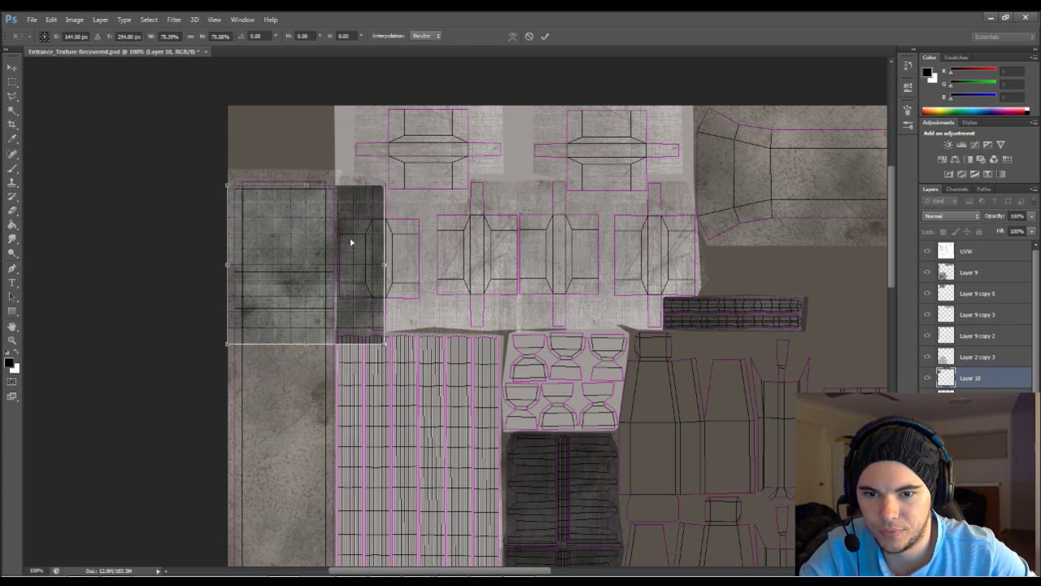
key(ctrl+plus)
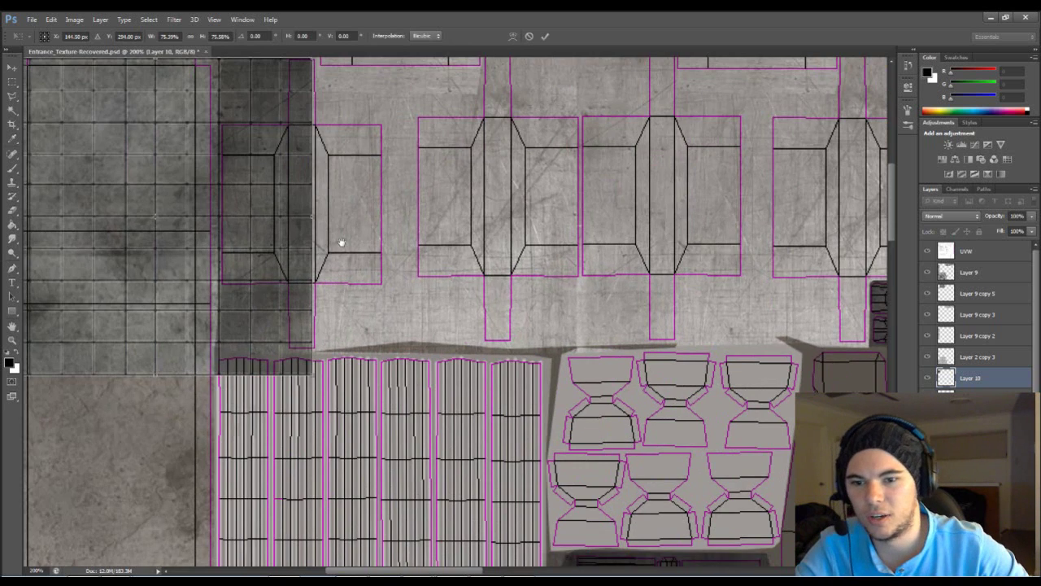
drag(316, 222, 596, 399)
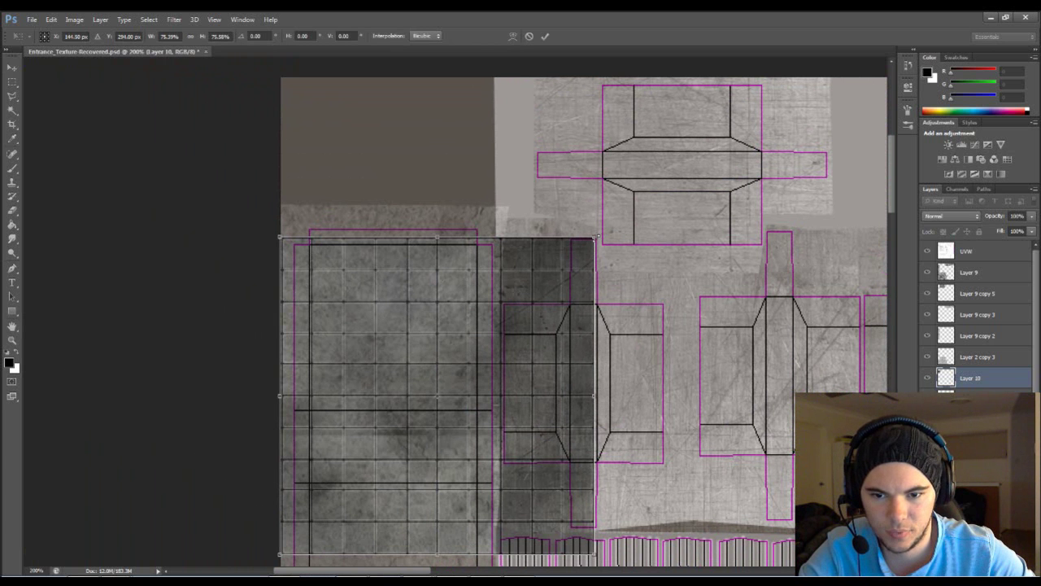
- Fine-tune the tile texture's scale to about 79% wide and 80% high so its grid fits the strip's UV lines
drag(599, 236, 605, 236)
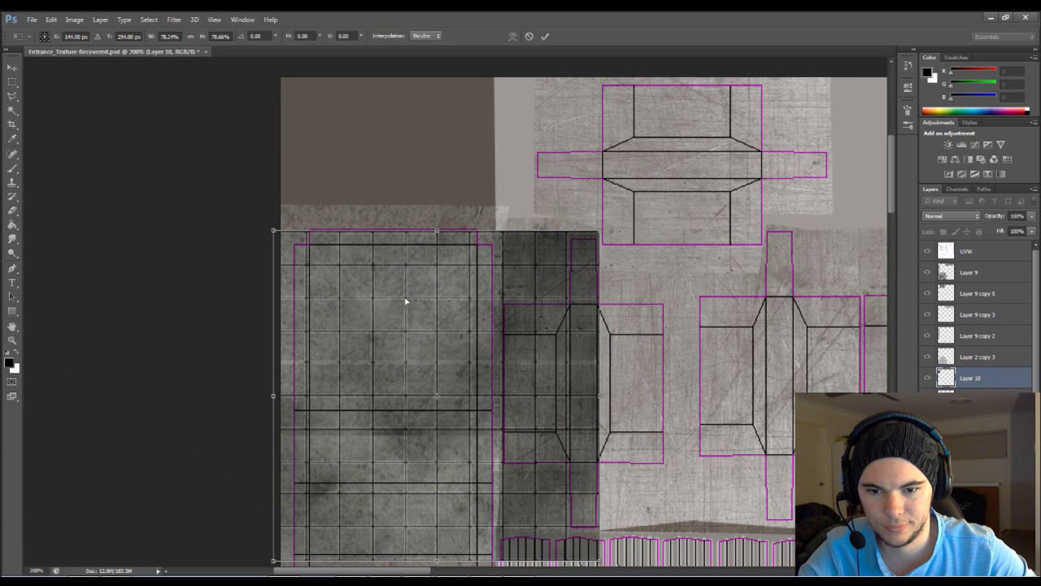
drag(406, 301, 410, 303)
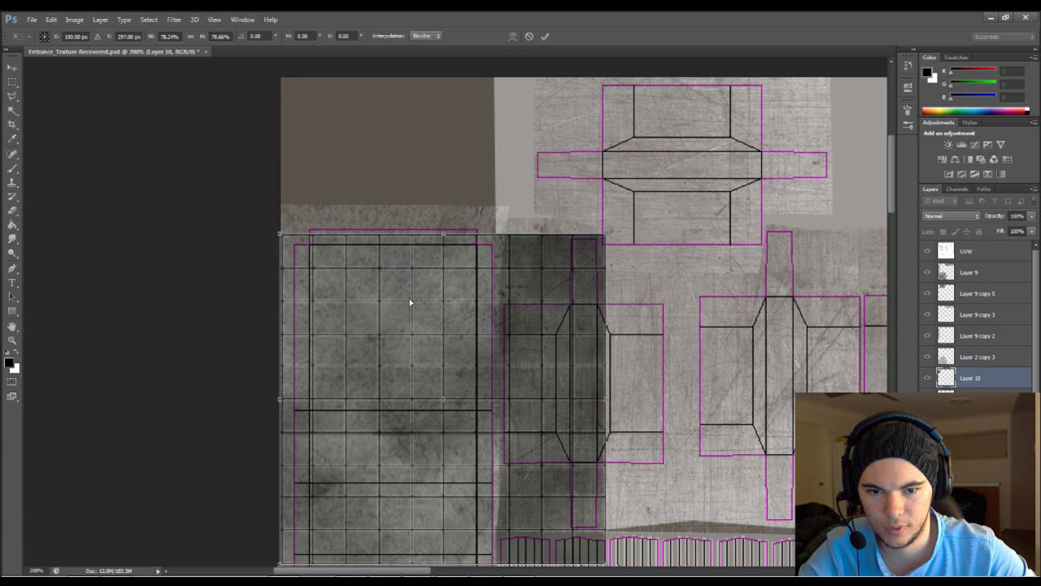
drag(606, 234, 609, 232)
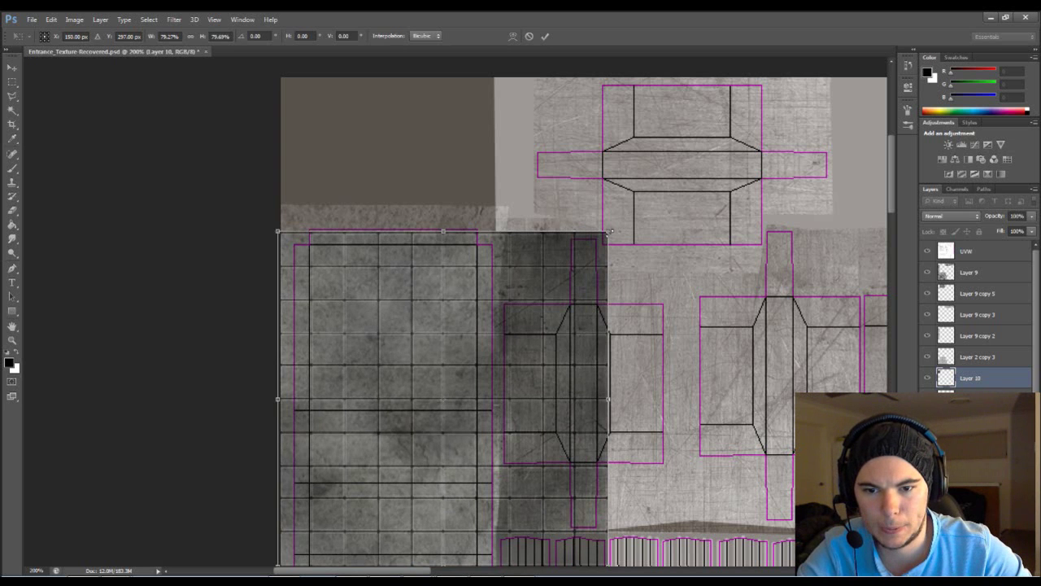
drag(608, 232, 611, 231)
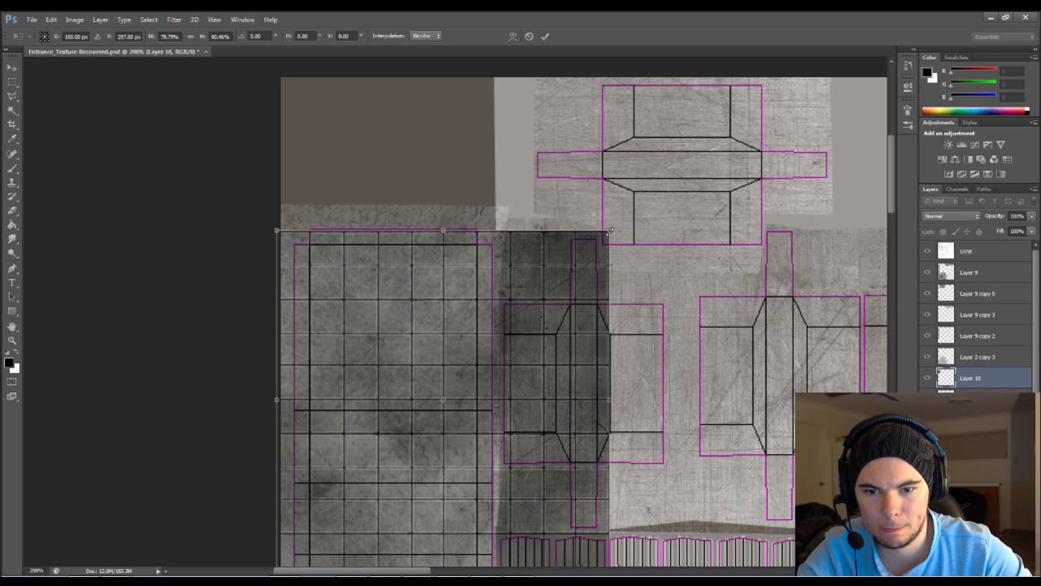
drag(611, 230, 614, 231)
key(Right)
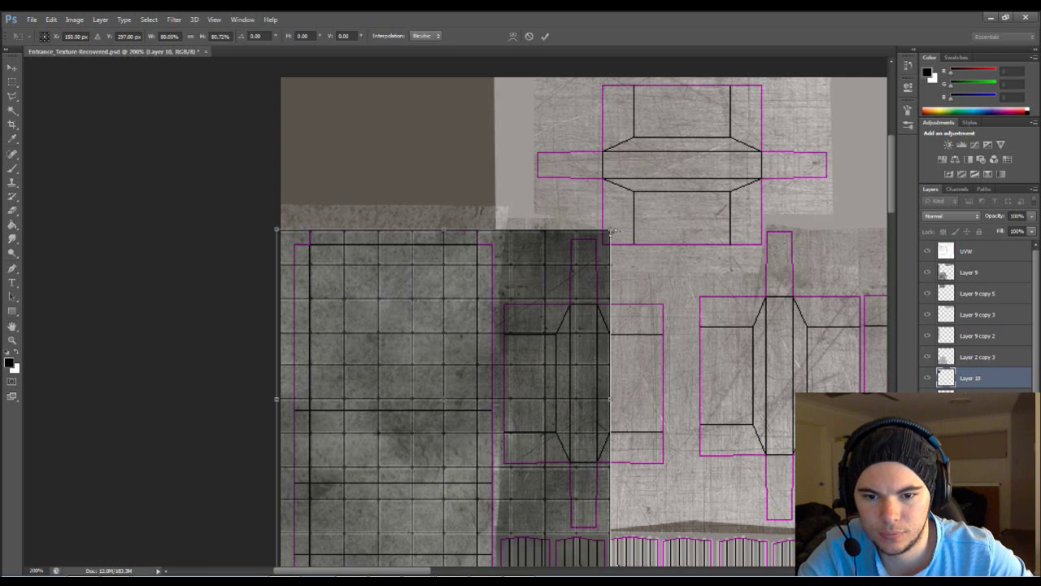
drag(611, 231, 611, 235)
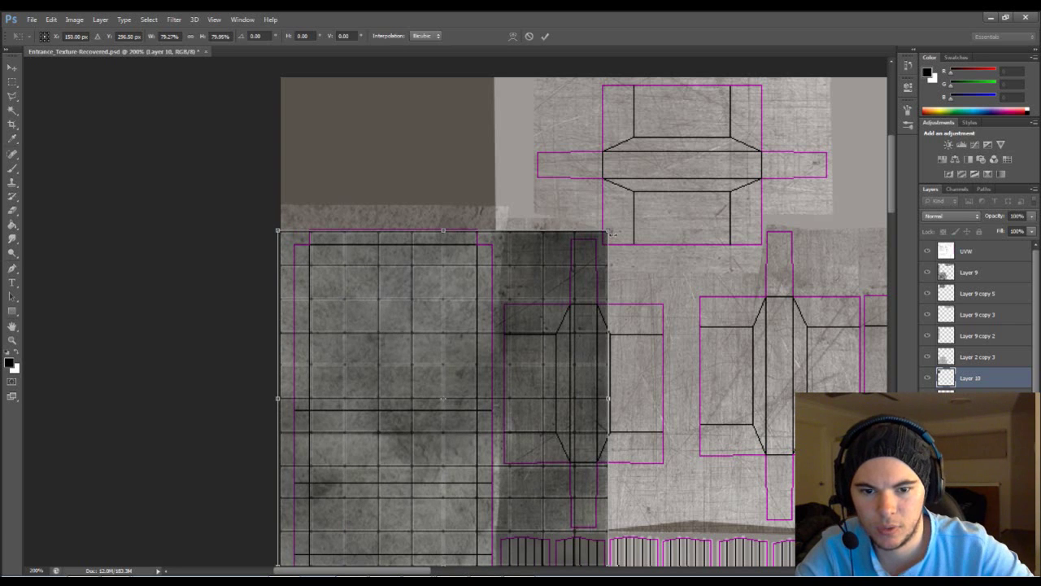
- Shift the tile texture upward until a grid line meets the strip's upper UV edge, and apply the transform
key(Left)
key(Right)
key(Up)
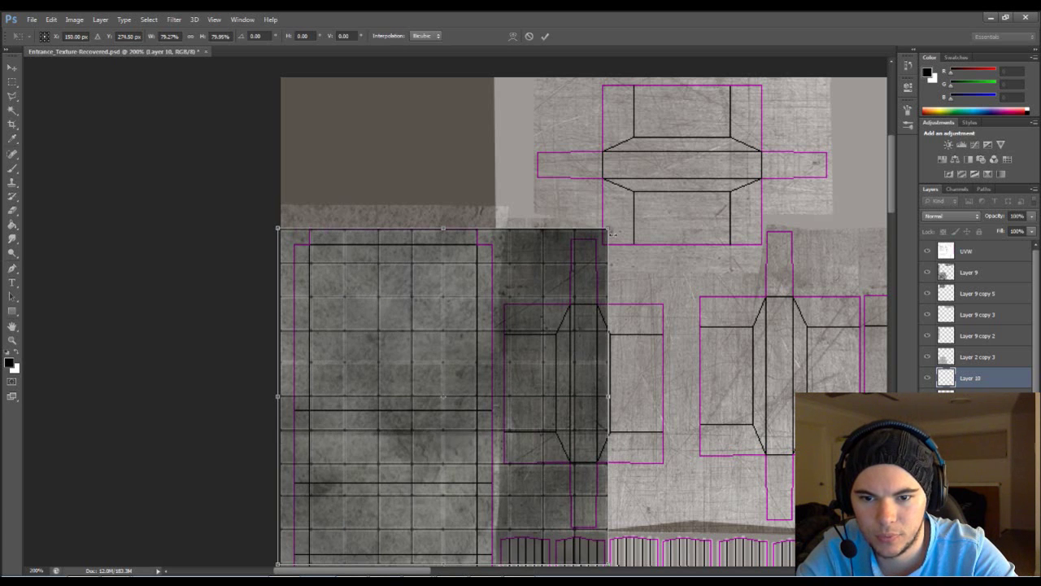
key(shift+Up)
key(shift+Up)
key(Down)
key(Down)
key(Down)
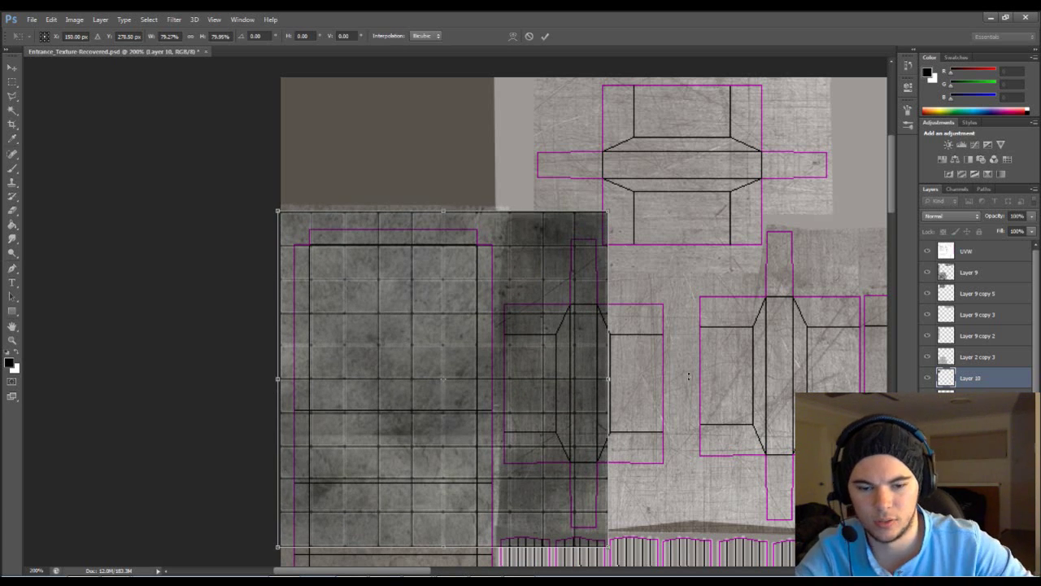
drag(509, 466, 498, 359)
key(Return)
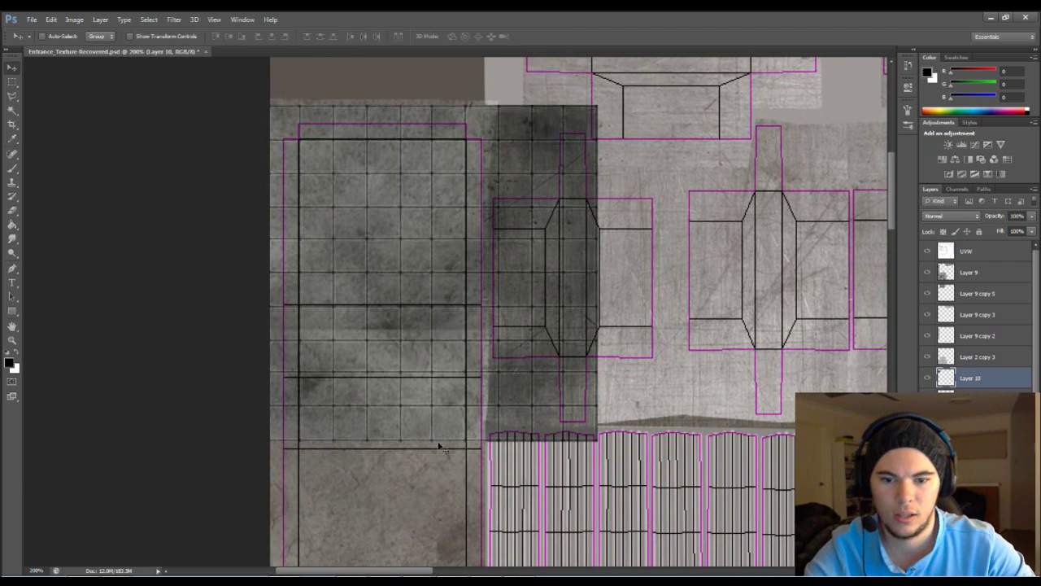
- Duplicate the tile texture layer and place the copy directly below the original on the same UV strip
drag(419, 448, 367, 266)
key(ctrl+minus)
key(ctrl+minus)
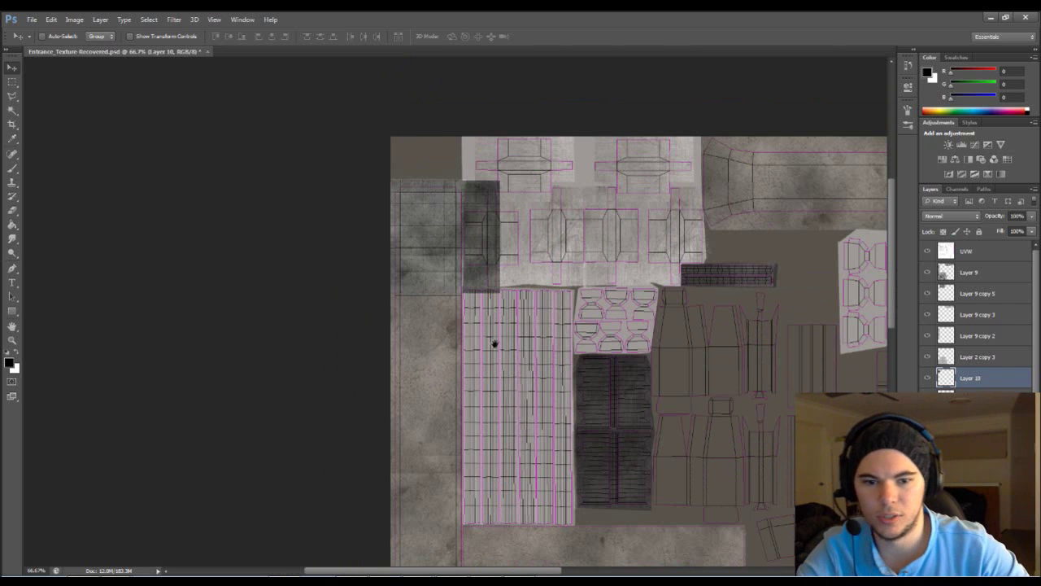
drag(488, 345, 483, 282)
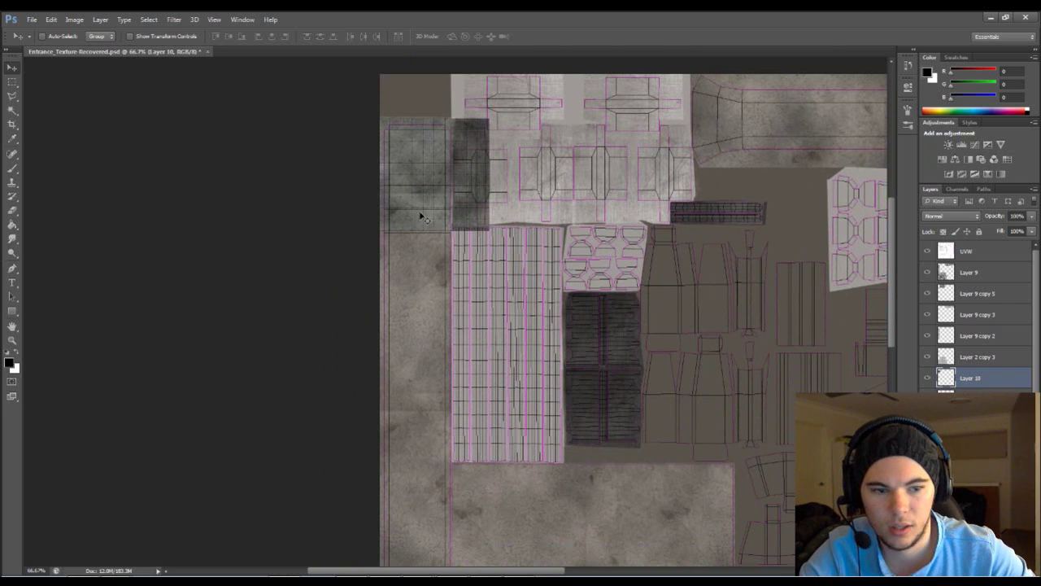
drag(421, 216, 419, 318)
key(ctrl+plus)
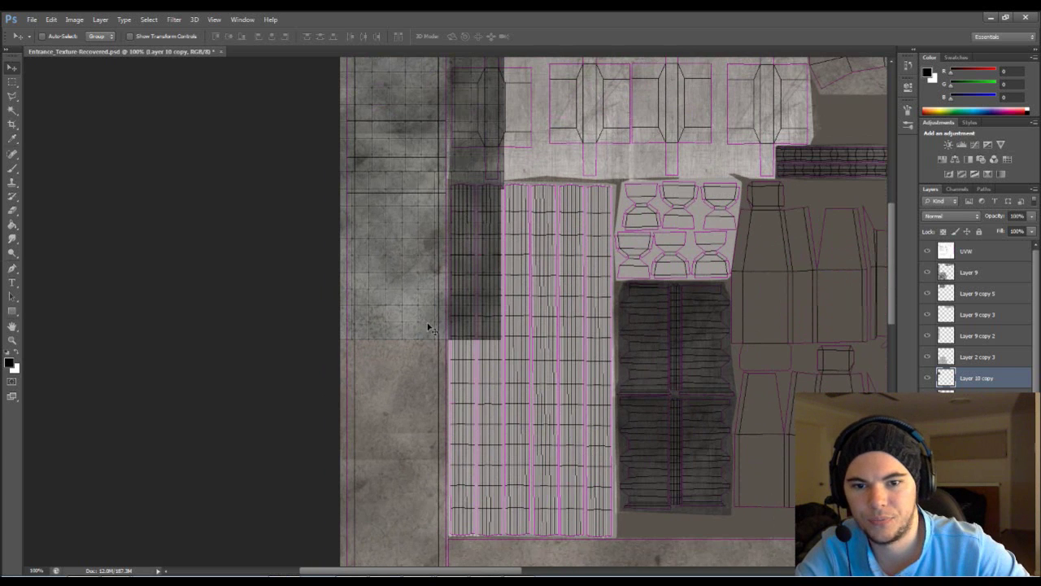
- Nudge the copied tile so its grid lines continue seamlessly from the tile above it
drag(447, 284, 468, 423)
key(Right)
key(Up)
key(Up)
key(Right)
key(Right)
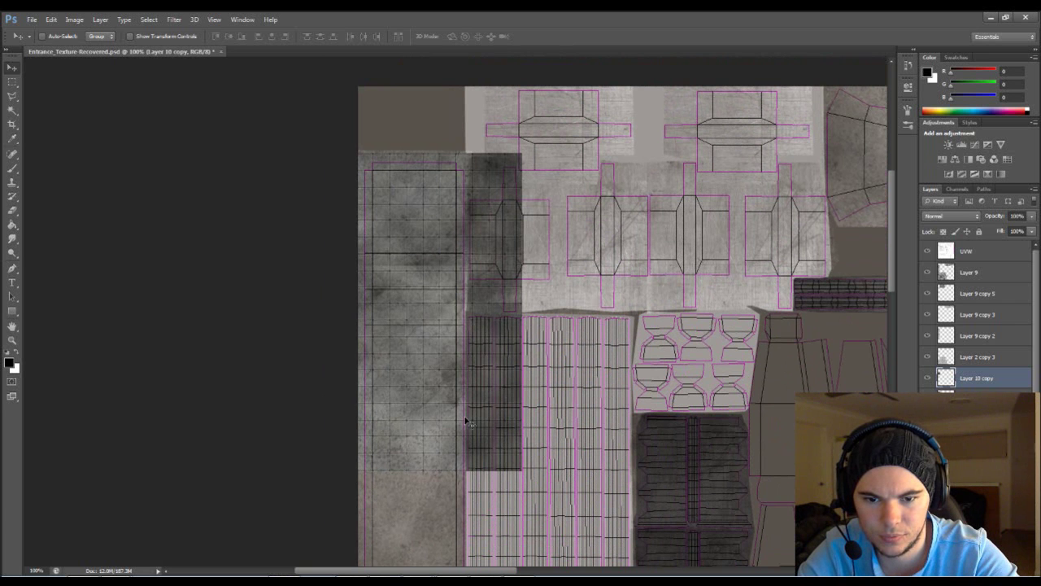
key(Down)
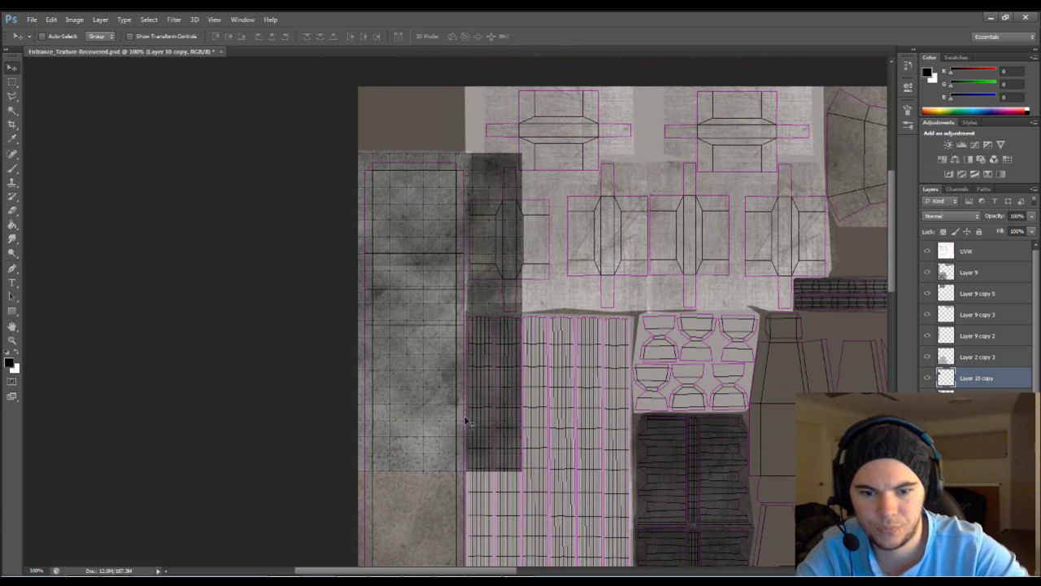
- Place further copies of the tile down the strip to cover its lower end, nudging the last one into grid alignment
drag(460, 321, 462, 187)
drag(430, 281, 451, 346)
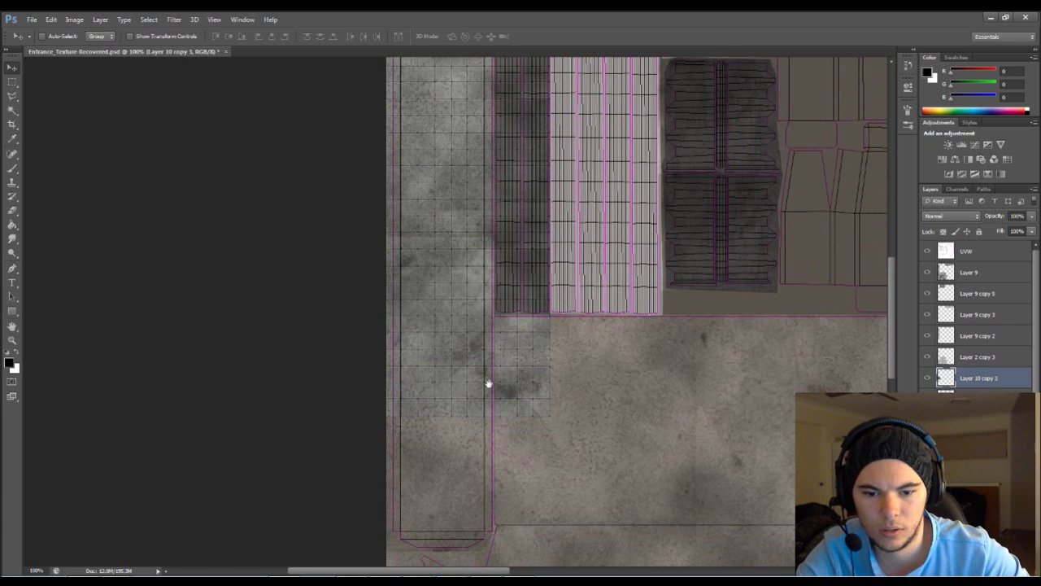
drag(492, 444, 496, 320)
alt+drag(467, 201, 466, 347)
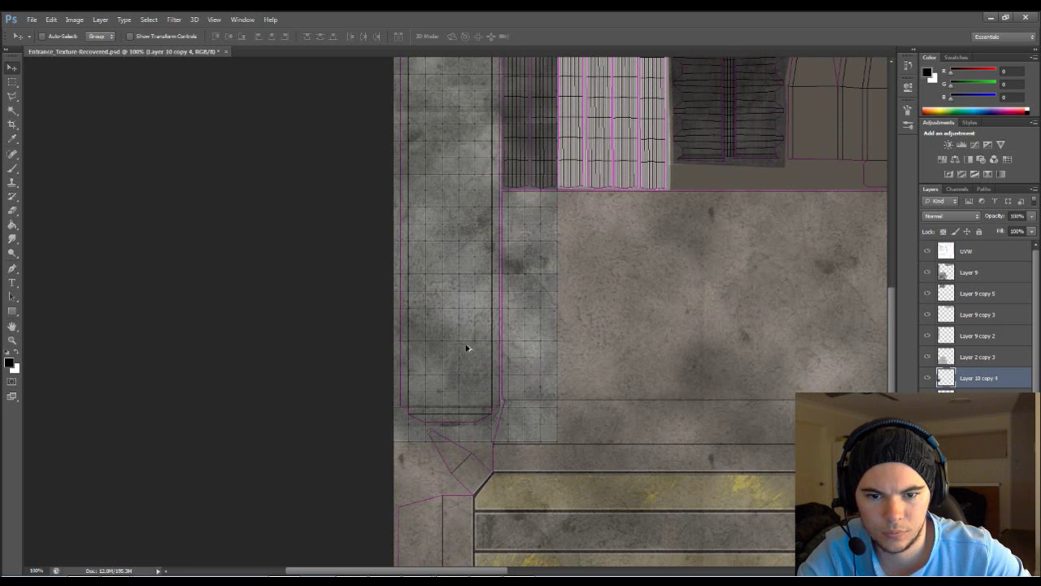
key(Up)
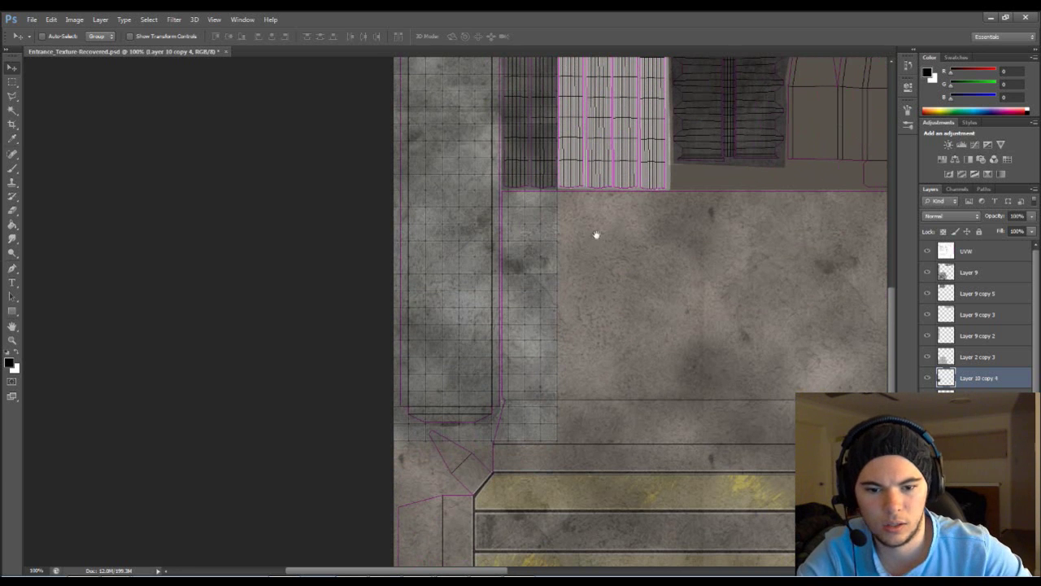
- Select Layer 10 and all of its tile copies and merge them into a single layer
drag(597, 233, 579, 309)
click(972, 441)
shift+click(972, 384)
right_click(970, 391)
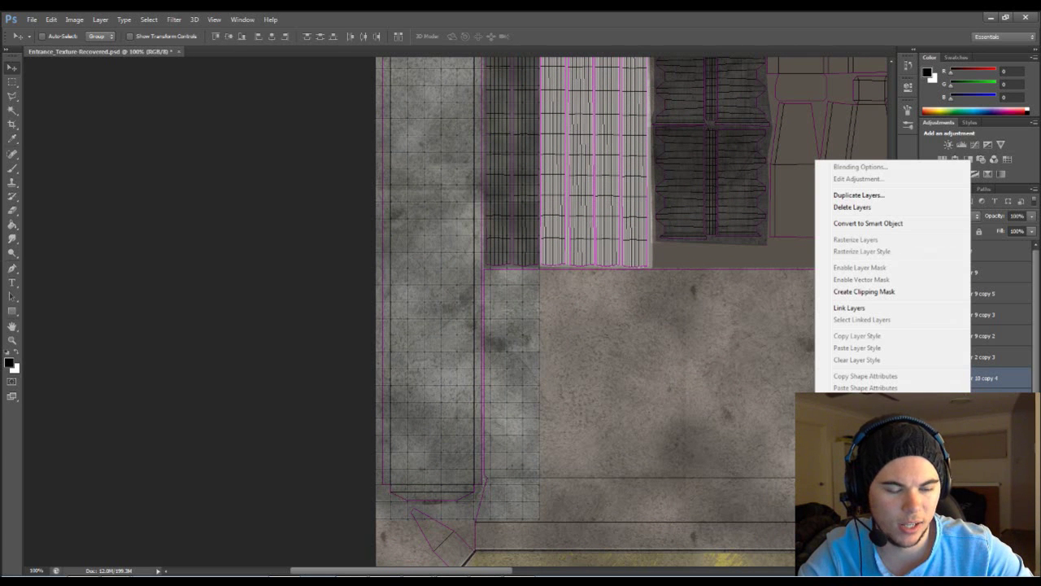
click(853, 404)
- Select the excess tile texture below and to the right of the UV strip with the Polygonal Lasso, following the strip's outline
drag(490, 269, 507, 305)
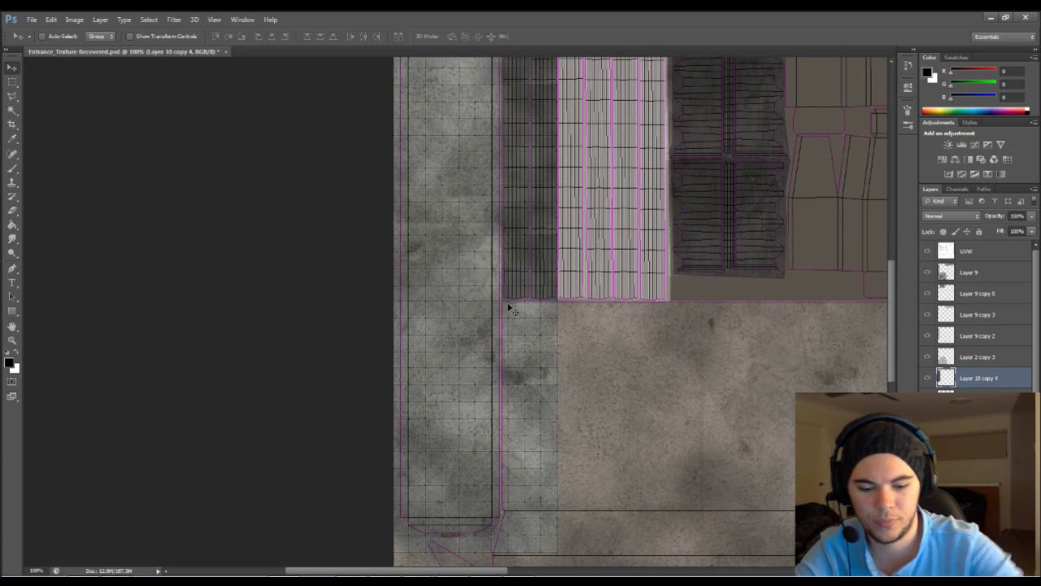
key(ctrl+minus)
scroll(510, 306, down, 1)
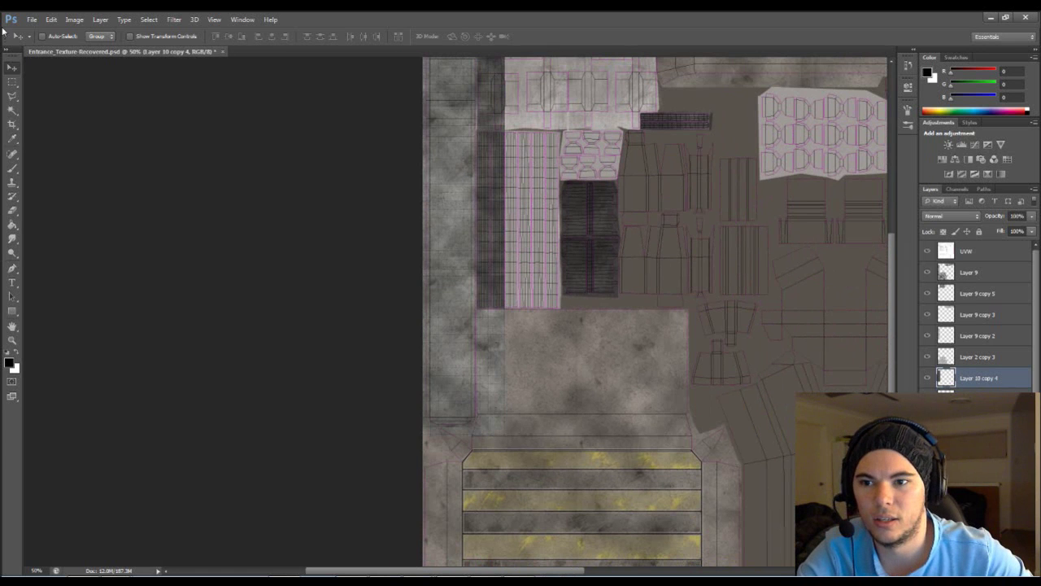
click(15, 98)
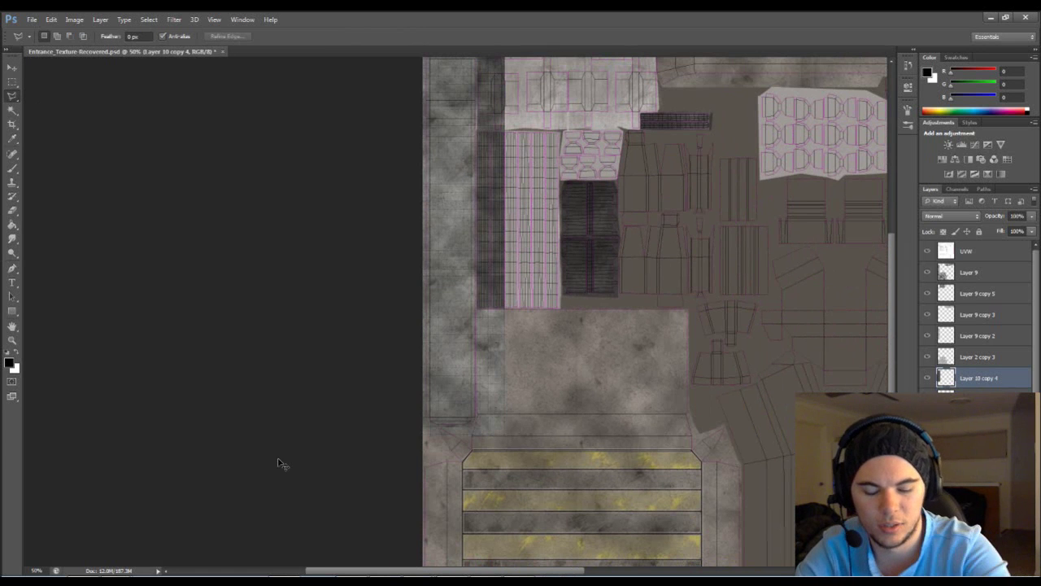
scroll(278, 464, up, 1)
key(ctrl+plus)
drag(306, 486, 284, 386)
click(355, 424)
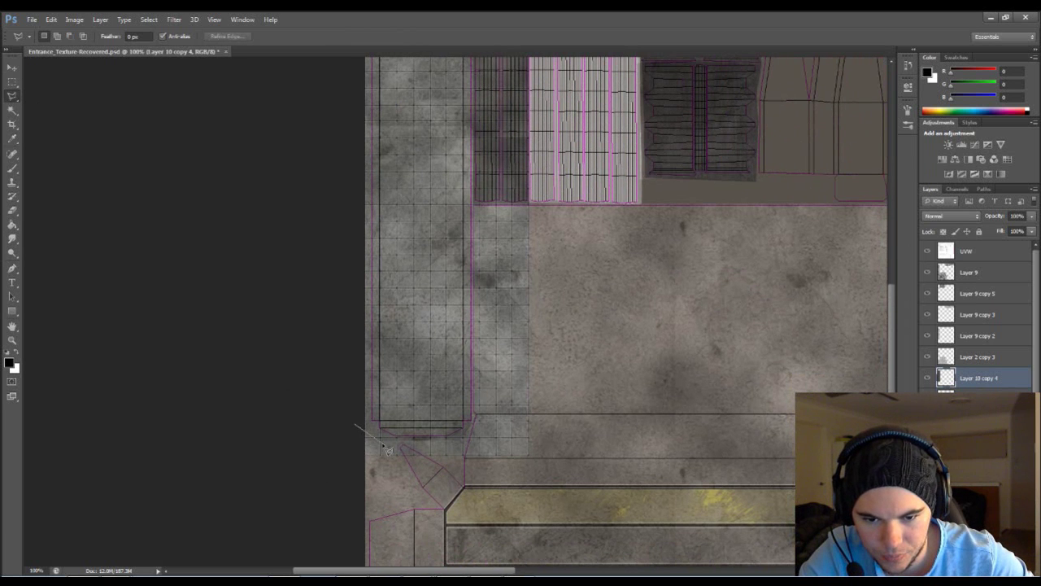
click(457, 446)
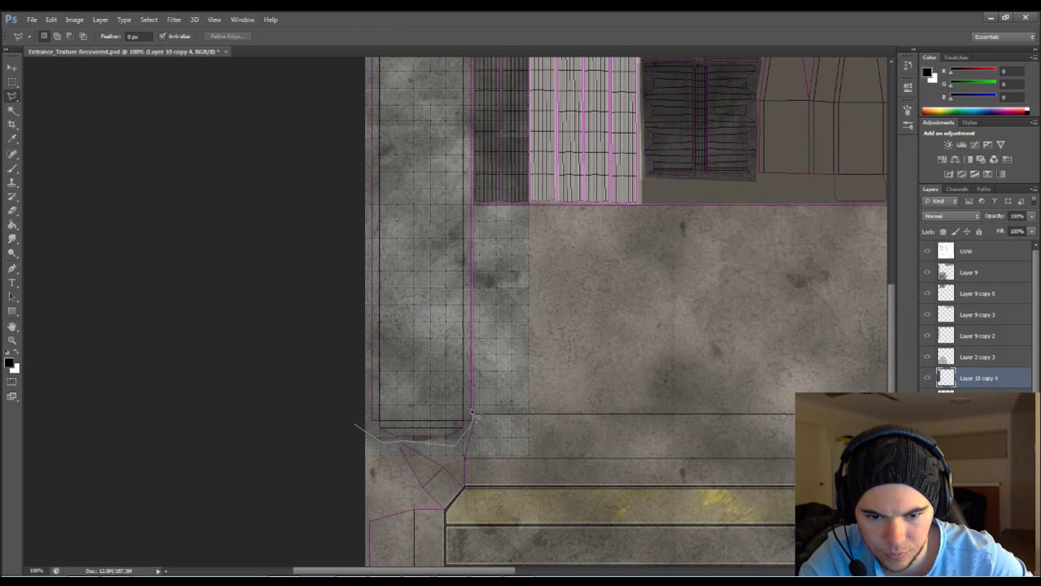
click(474, 416)
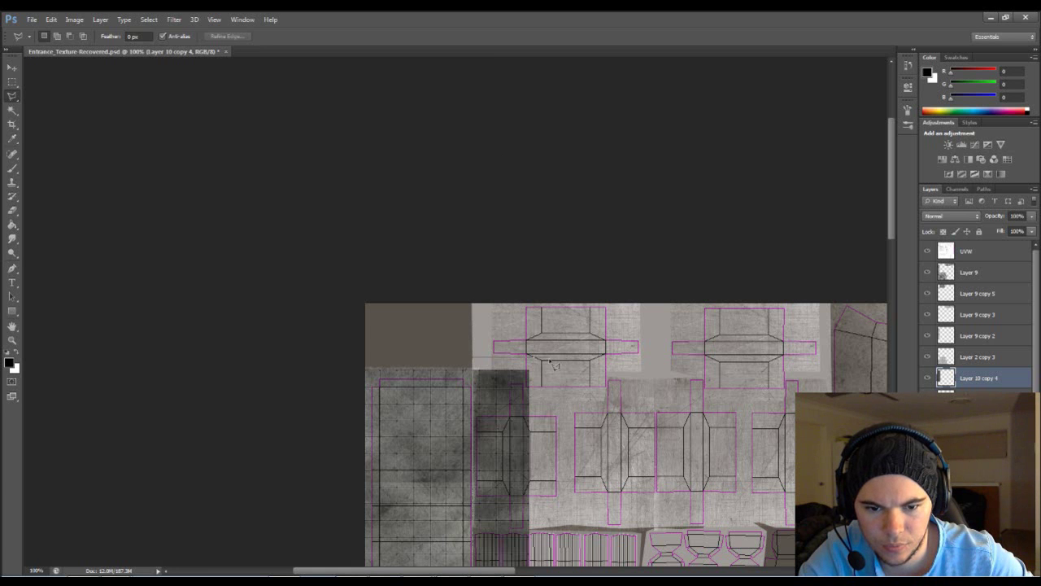
scroll(555, 385, down, 10)
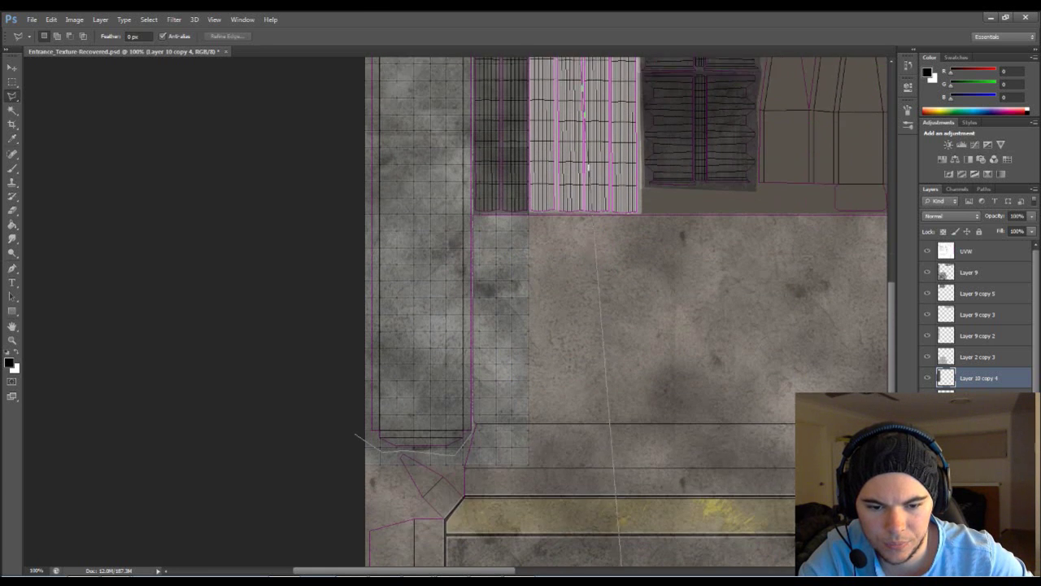
click(603, 468)
click(339, 462)
click(340, 439)
double_click(356, 418)
- Erase the tile texture inside the selection so only the UV strip stays tiled, and clear the selection
key(e)
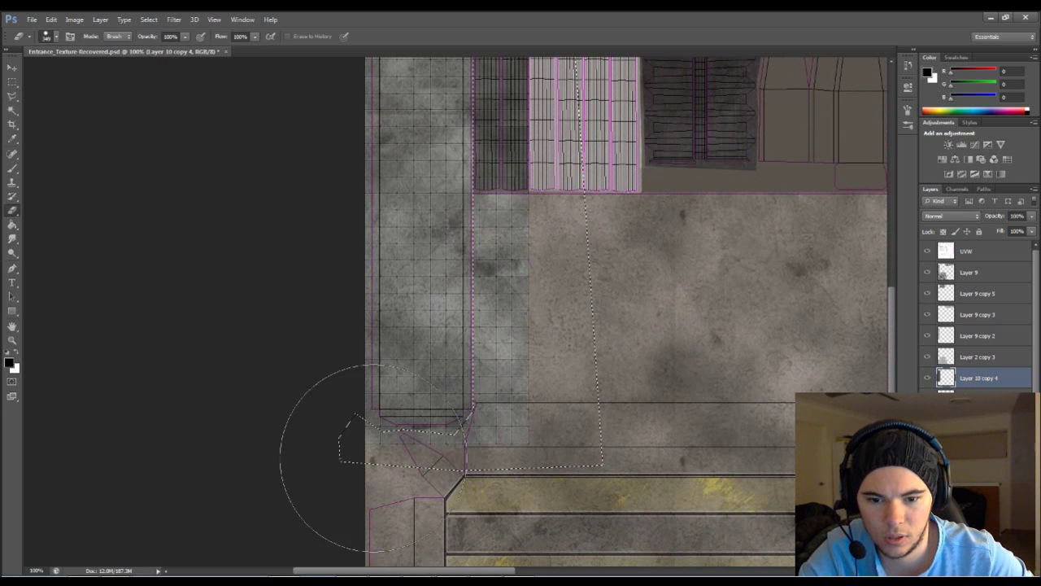
mouse_move(358, 429)
mouse_down()
mouse_move(568, 423)
mouse_move(528, 134)
mouse_up()
mouse_move(517, 81)
mouse_down()
mouse_move(551, 433)
mouse_move(533, 260)
mouse_move(521, 305)
mouse_up()
key(ctrl+d)
drag(653, 311, 612, 247)
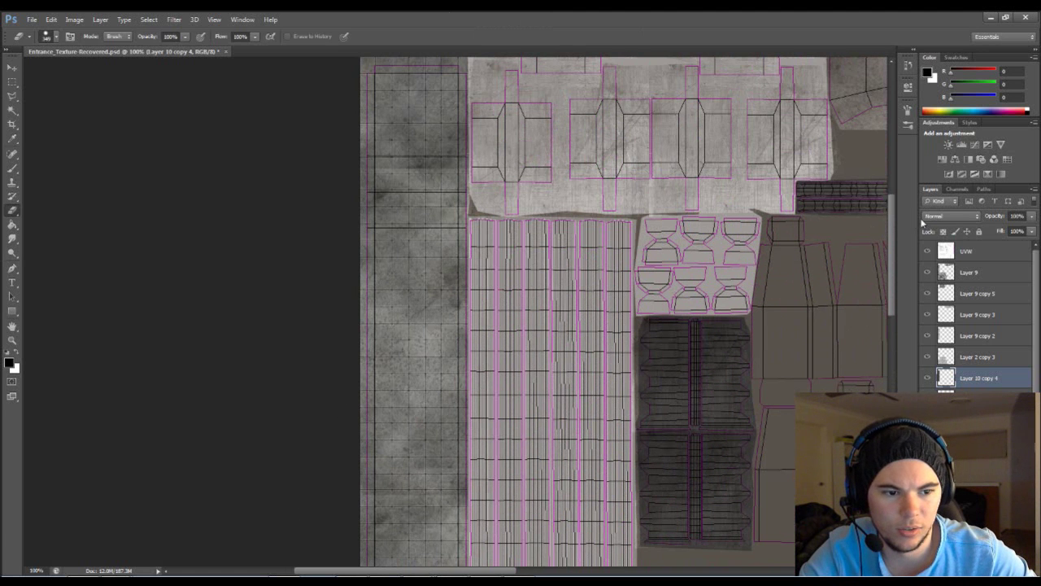
- Set the merged tile layer's blend mode to Overlay so the grid blends with the concrete beneath it
click(958, 215)
click(936, 358)
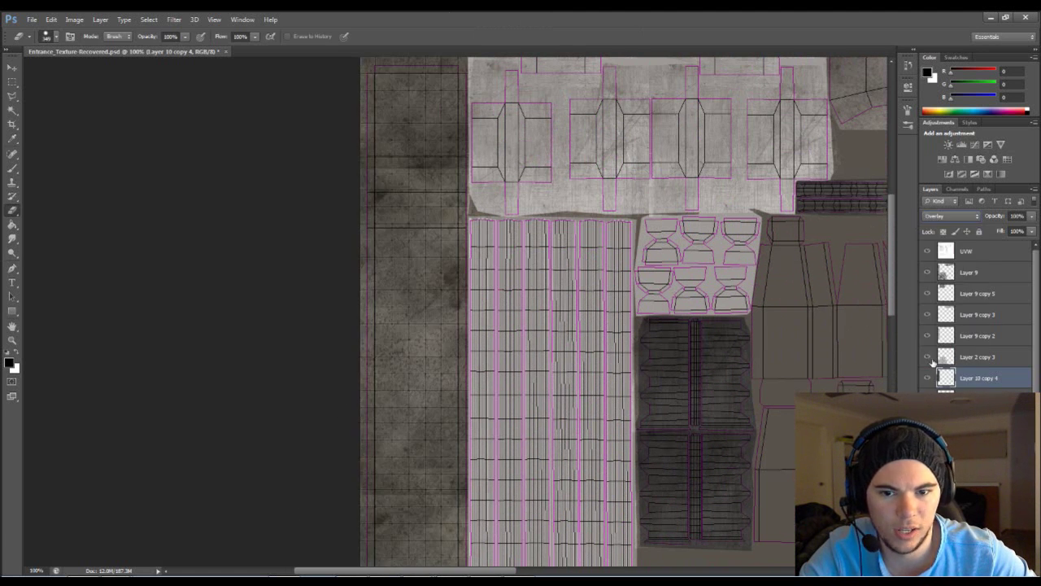
scroll(588, 291, up, 1)
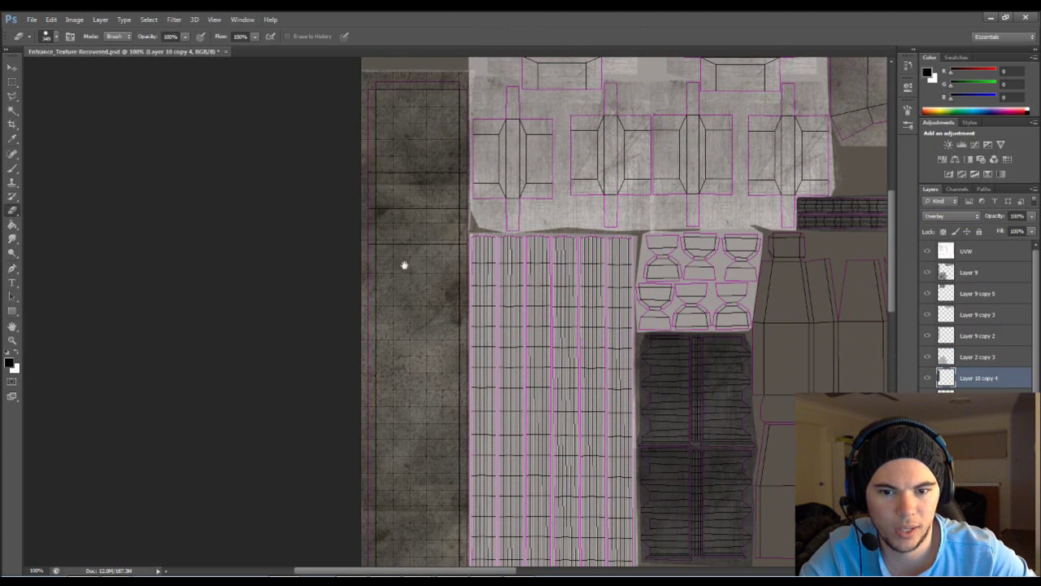
- Load the tiled strip's outline as a selection, then add a new layer with white as the foreground colour
ctrl+click(953, 382)
key(ctrl+shift+alt+n)
click(16, 352)
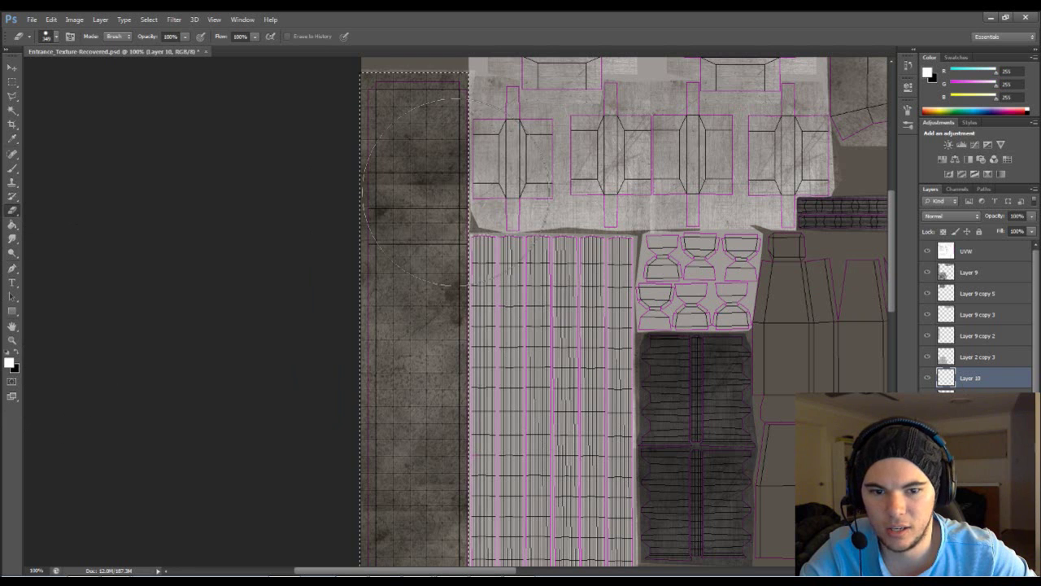
- Paint the entire selected strip solid white with the hard round Brush, down to its lower end
key(b)
right_click(460, 183)
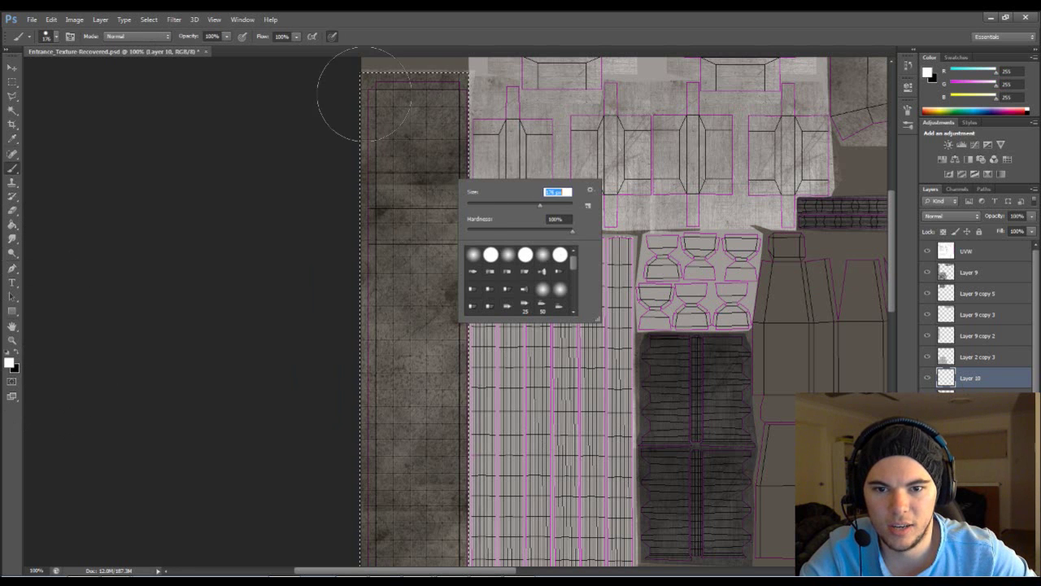
mouse_move(361, 88)
mouse_down()
mouse_move(383, 112)
mouse_move(182, 321)
mouse_move(398, 407)
mouse_move(319, 432)
mouse_move(439, 427)
mouse_up()
drag(490, 400, 570, 139)
mouse_move(475, 176)
mouse_down()
mouse_move(646, 585)
mouse_move(821, 545)
mouse_move(476, 446)
mouse_move(511, 506)
mouse_move(758, 384)
mouse_move(638, 342)
mouse_move(543, 465)
mouse_move(447, 471)
mouse_up()
drag(670, 372, 594, 362)
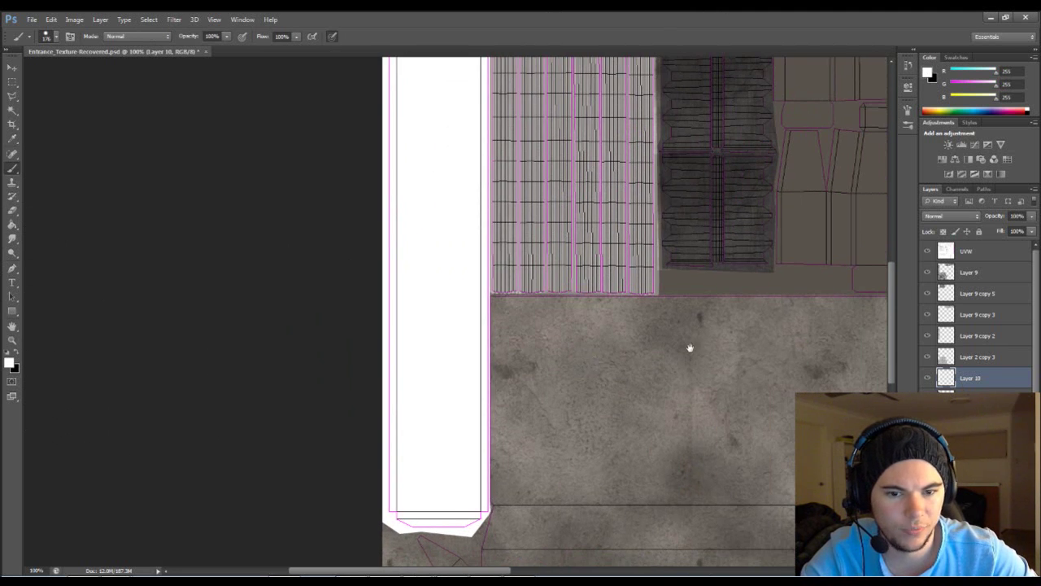
- Set the white strip layer's blend mode to Overlay to brighten the tiled strip
click(950, 215)
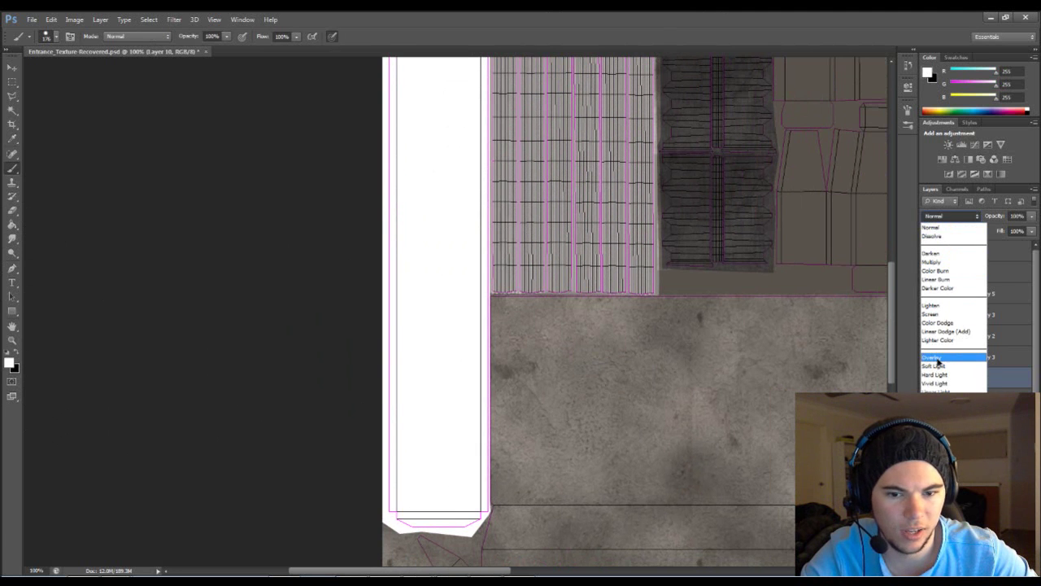
click(937, 359)
drag(654, 358, 625, 349)
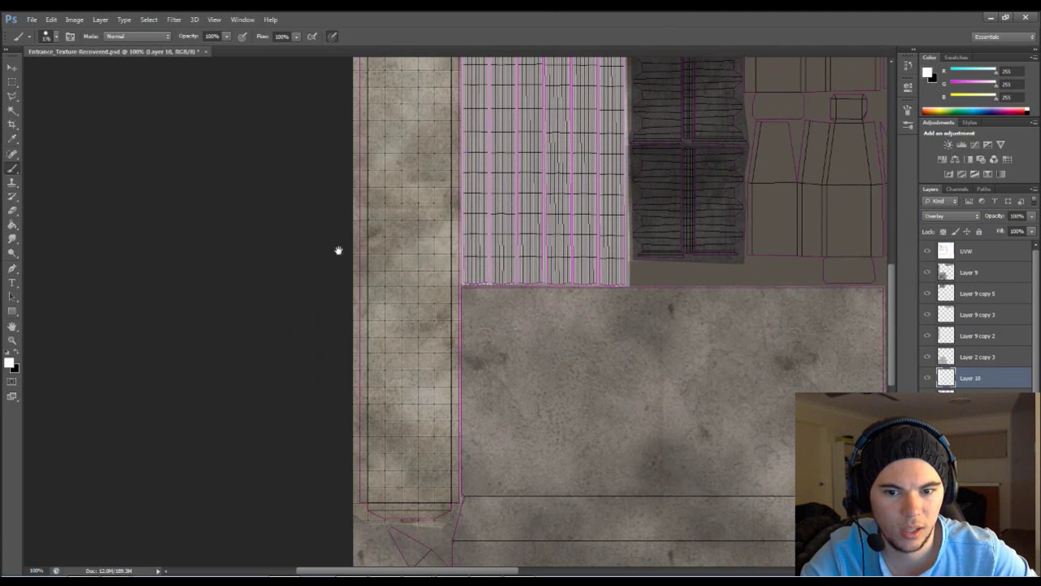
- Reduce the white overlay layer's opacity to 80% and check the strip against the rest of the texture sheet
click(1033, 218)
drag(1034, 232, 1031, 232)
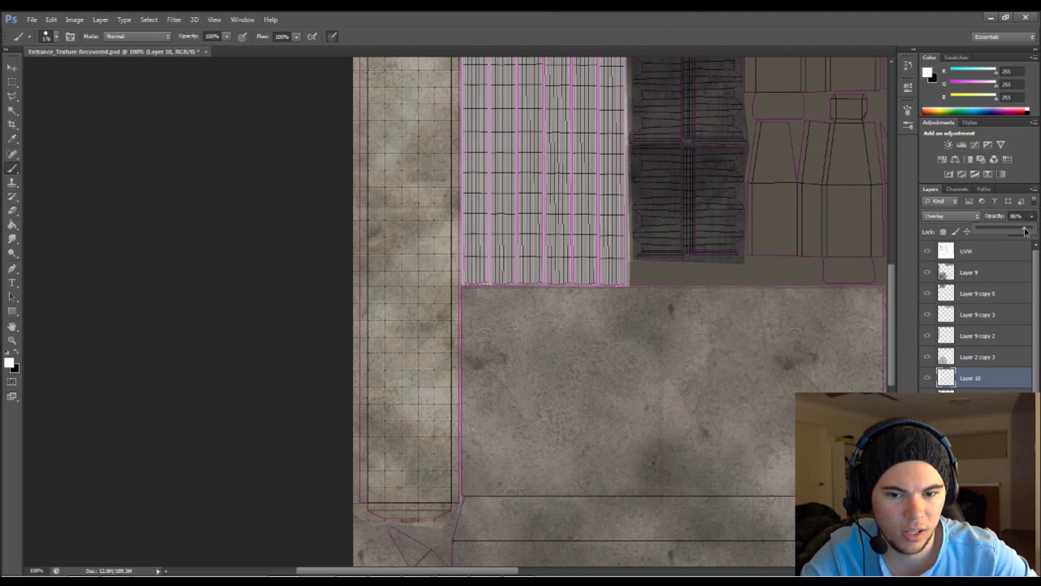
mouse_move(1024, 231)
mouse_down()
mouse_move(1003, 227)
mouse_move(1024, 228)
mouse_up()
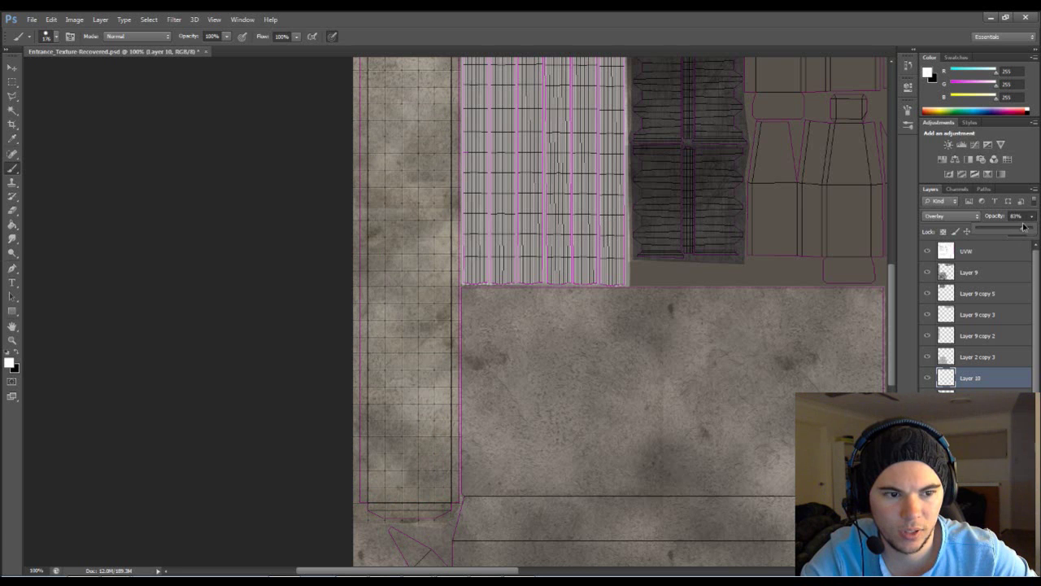
drag(712, 377, 703, 357)
key(ctrl+minus)
key(ctrl+minus)
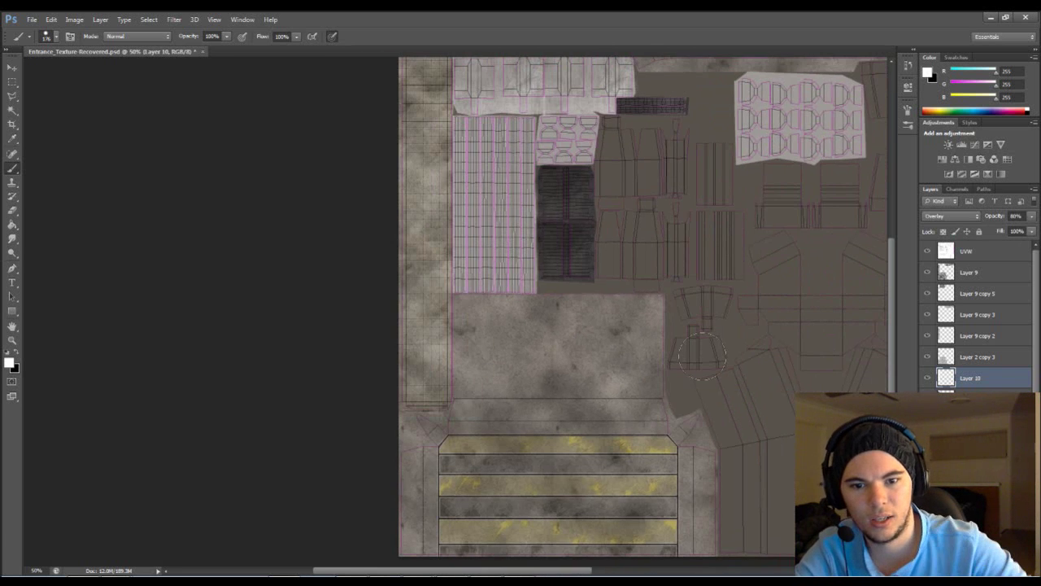
drag(610, 309, 532, 367)
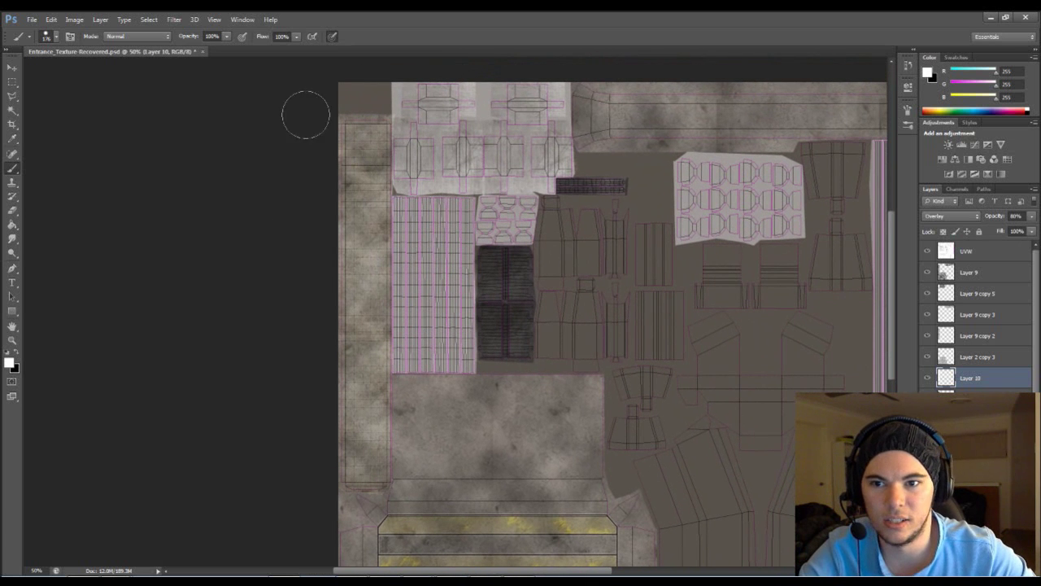
- Save the document as Entrance_Texture.psd over the existing file, keeping Maximize Compatibility on
key(ctrl+shift+s)
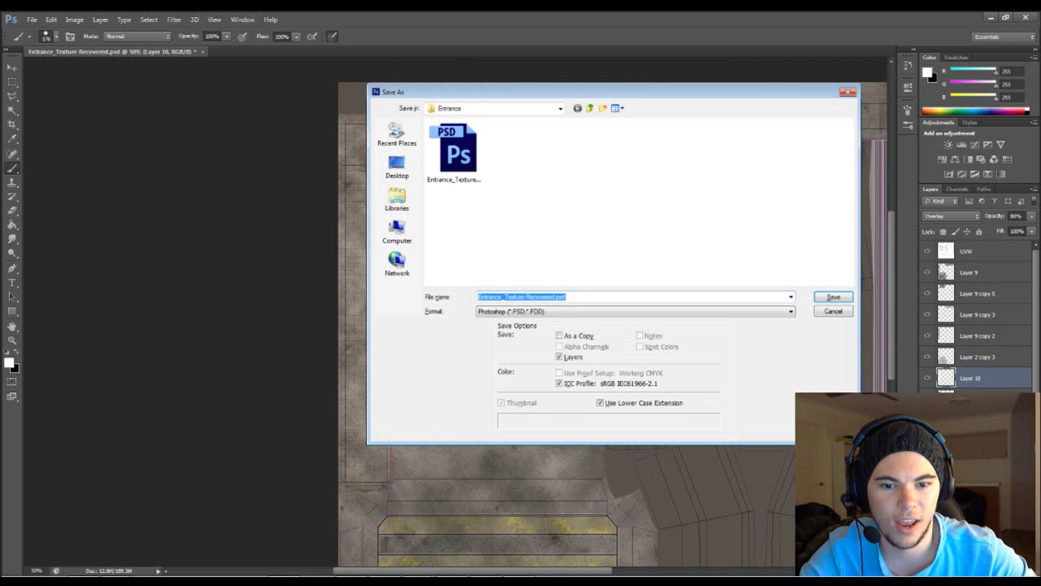
click(456, 159)
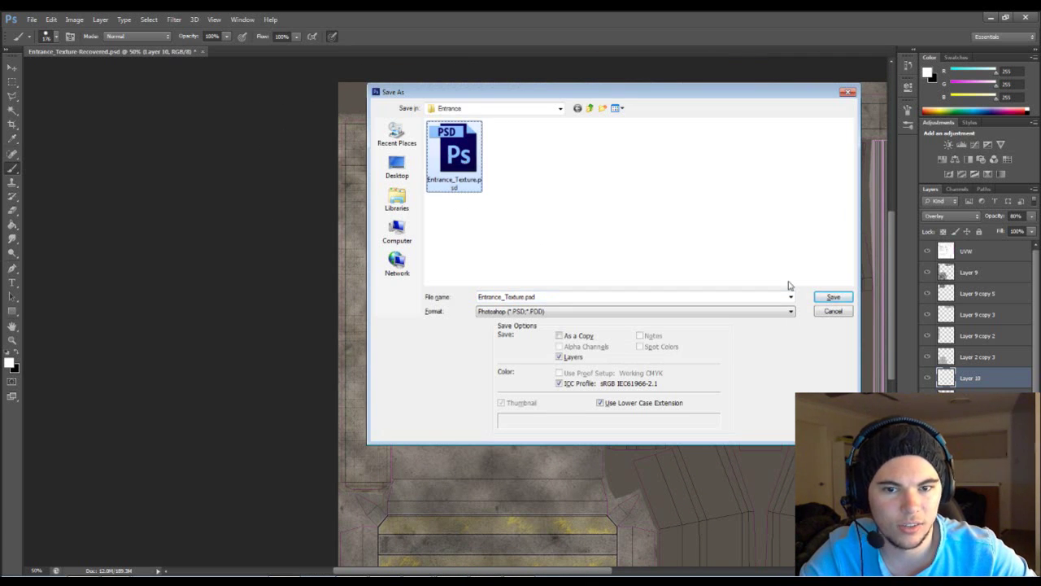
click(832, 297)
click(500, 227)
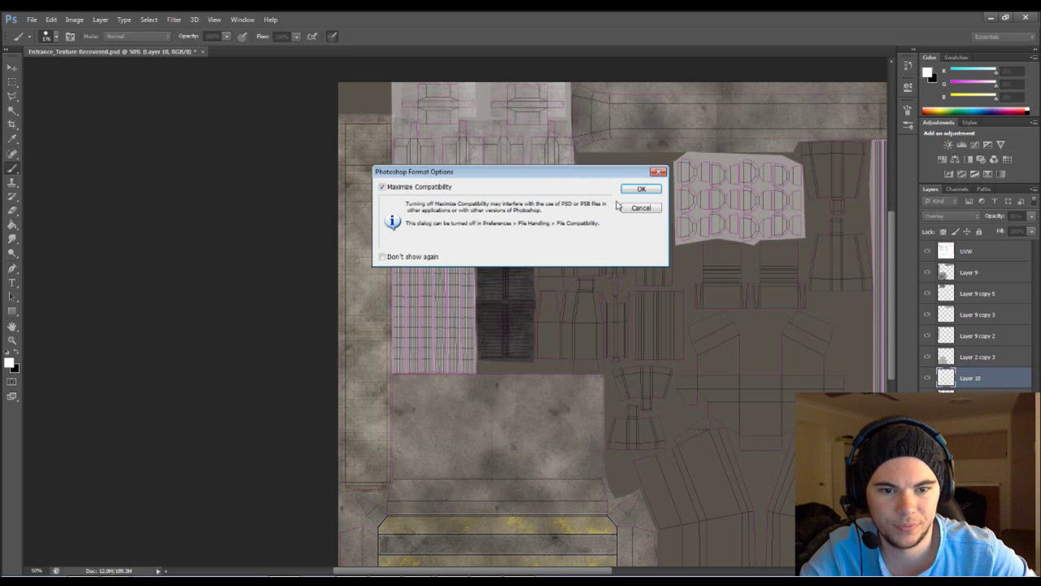
click(648, 192)
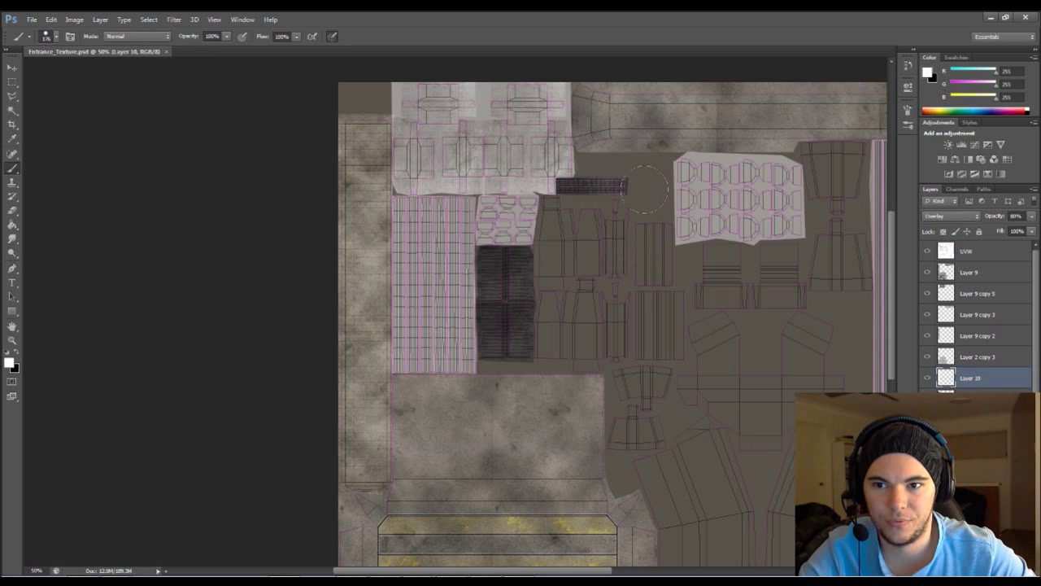
- Hide the UVW layer and export the texture in Targa format as Entrance_Texture.tga, replacing the existing file
click(927, 251)
key(ctrl+shift+s)
key(t)
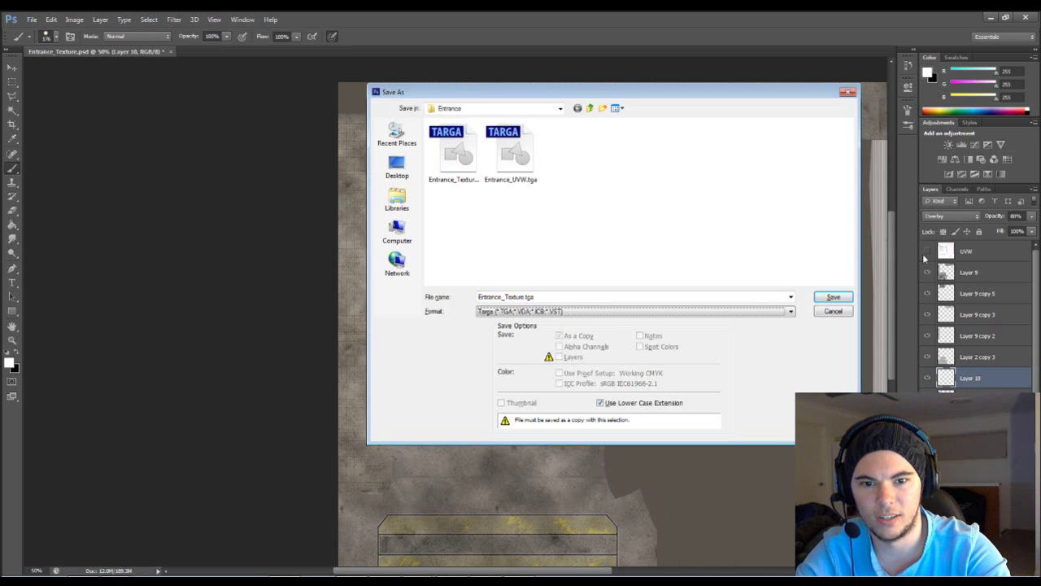
key(Return)
key(Return)
key(Return)
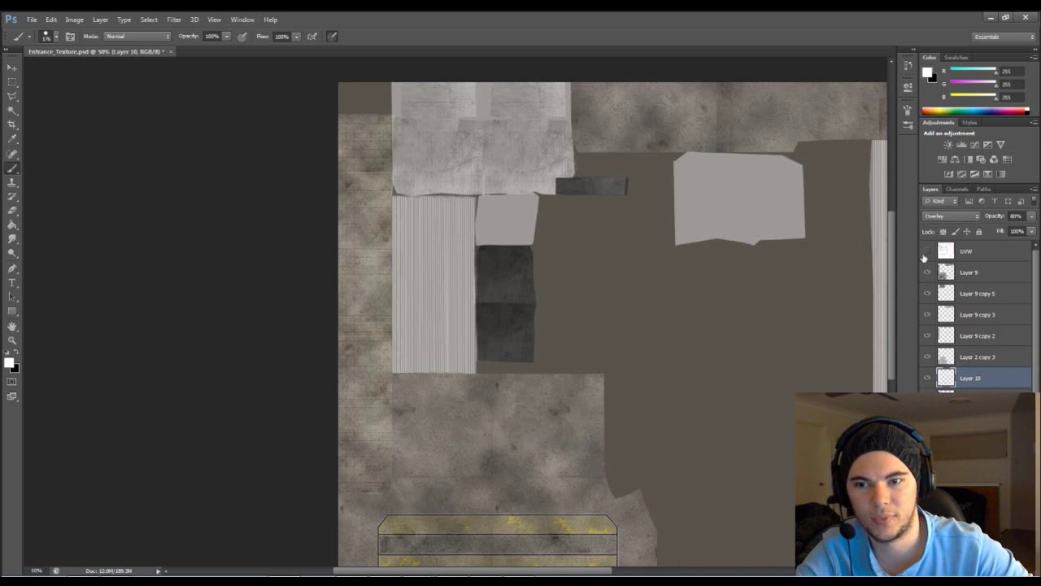
- Save the document and make the UVW wireframe layer visible again
key(ctrl+s)
drag(574, 286, 542, 209)
click(928, 253)
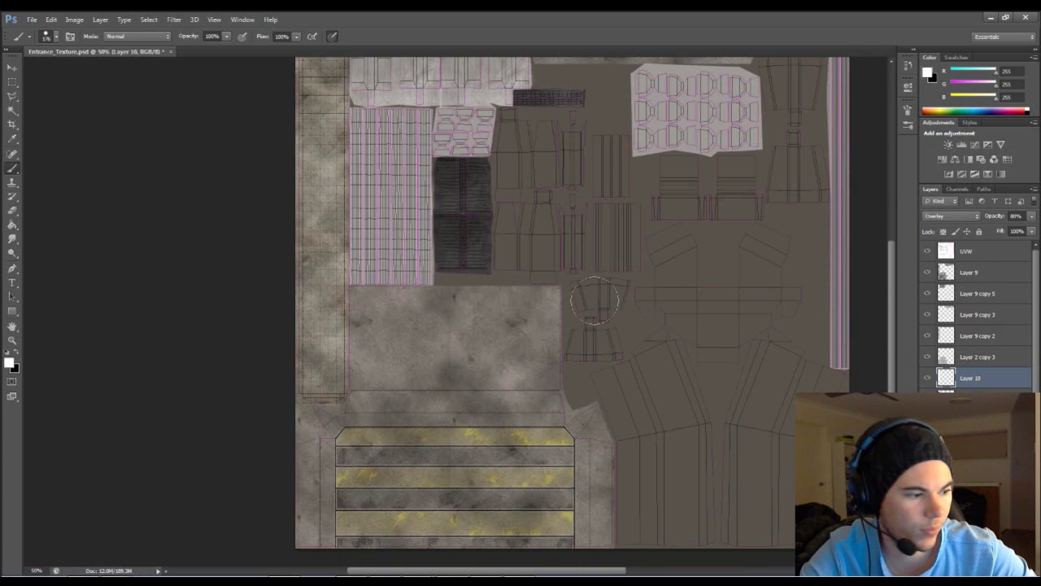
- Select the merged tile layer, Layer 10 copy 4
drag(565, 315, 569, 294)
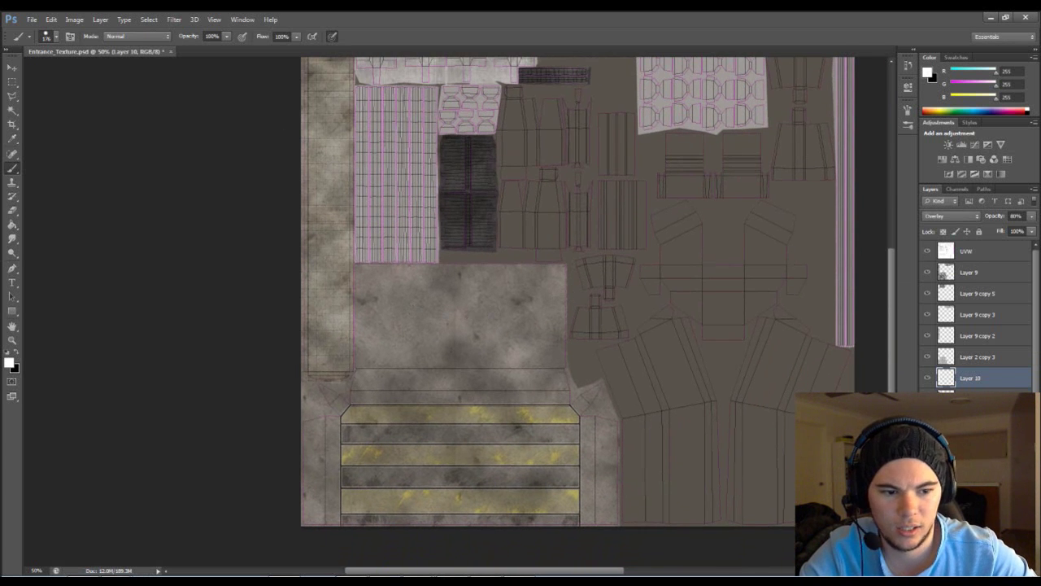
click(976, 398)
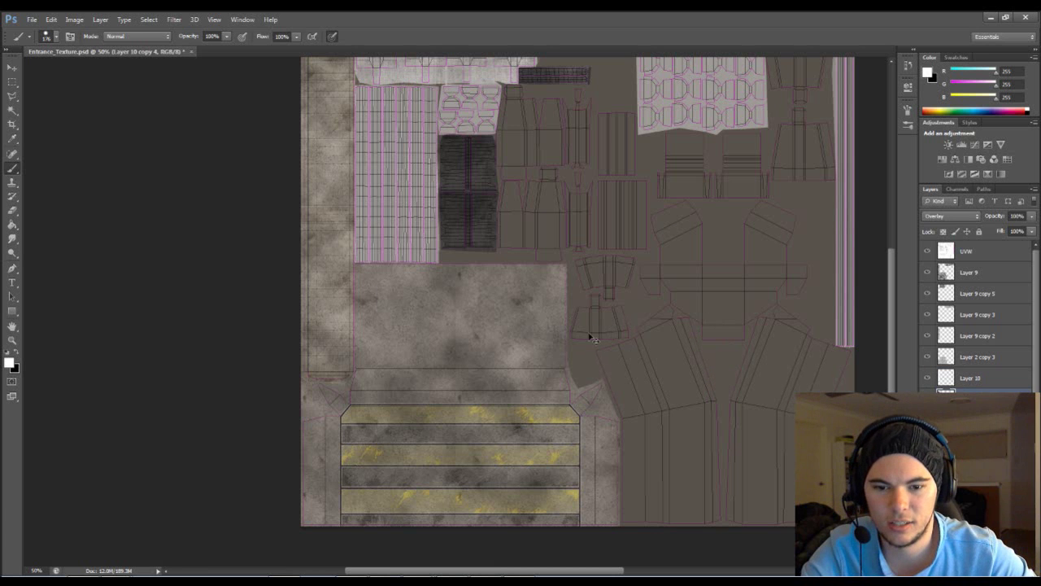
key(ctrl+t)
drag(380, 384, 214, 325)
key(ctrl+z)
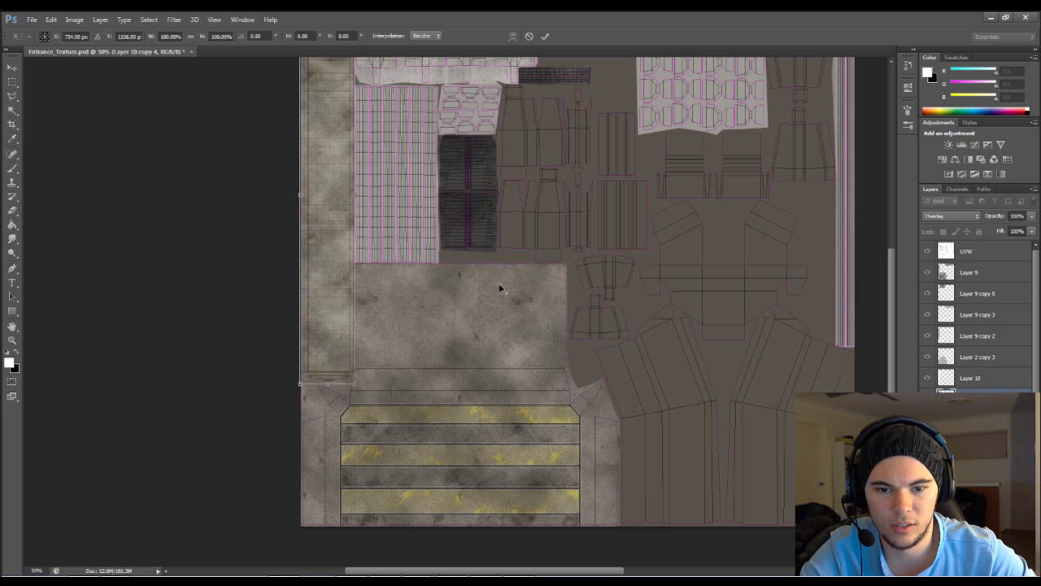
key(Return)
key(b)
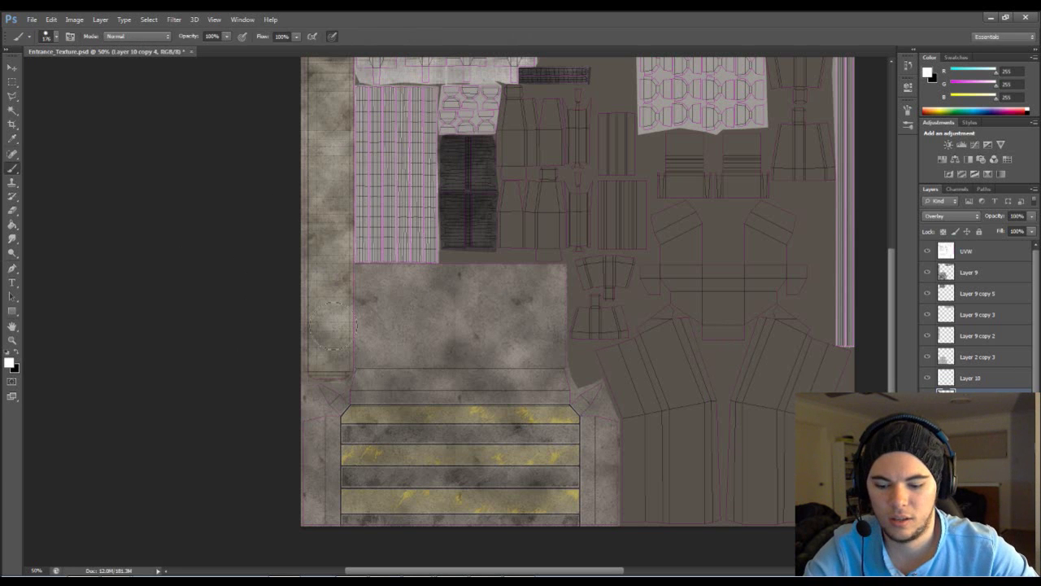
- Duplicate the tall tile strip and rotate the copy 90° so it lies horizontally
key(v)
key(ctrl+j)
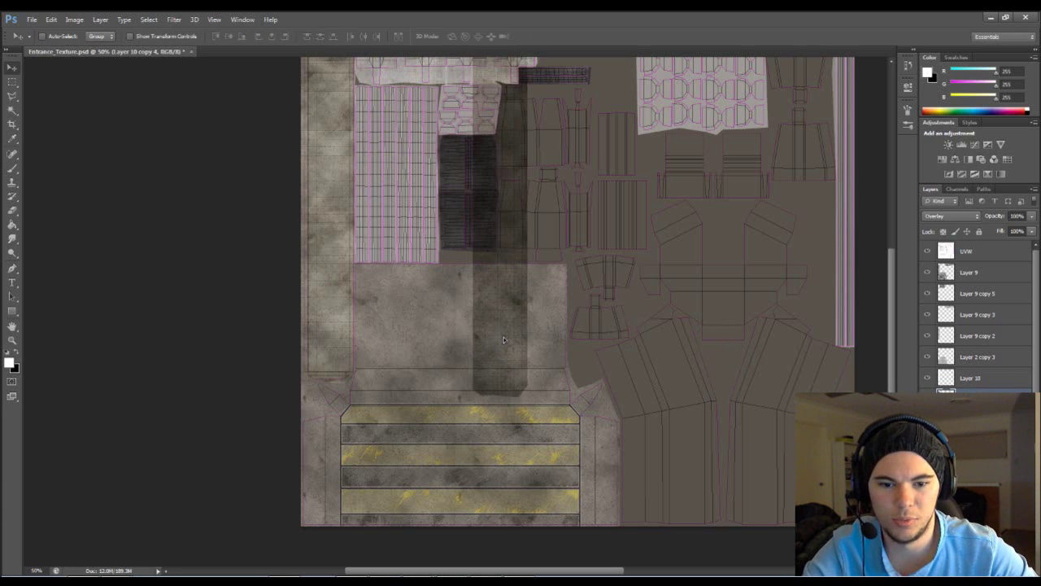
key(ctrl+t)
drag(597, 275, 355, 408)
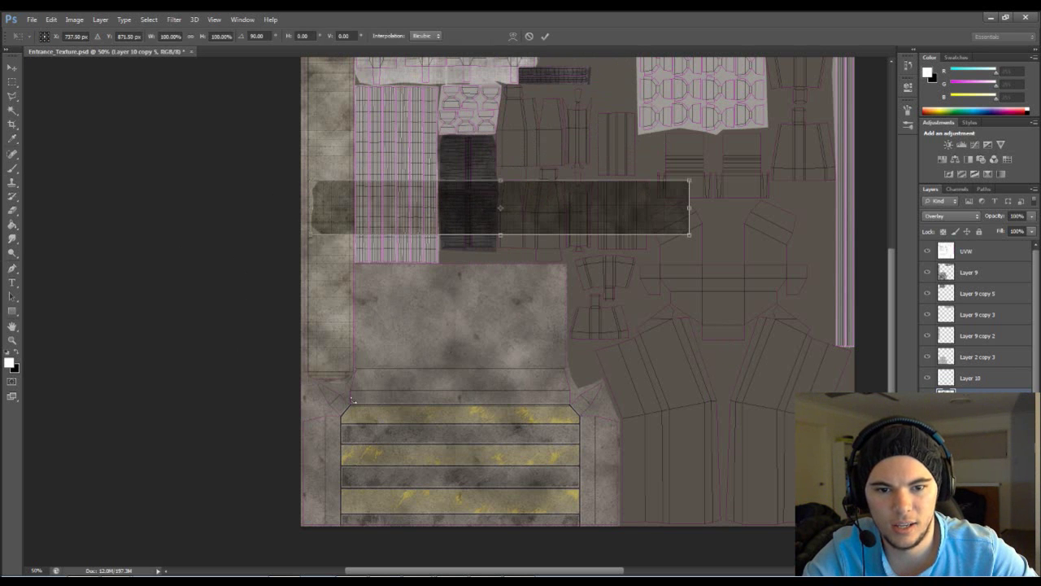
- Move the rotated tile strip over the yellow-striped panel, aligning its lower edge with the bottom of the texture sheet
drag(511, 210, 471, 474)
key(ctrl+plus)
key(ctrl+plus)
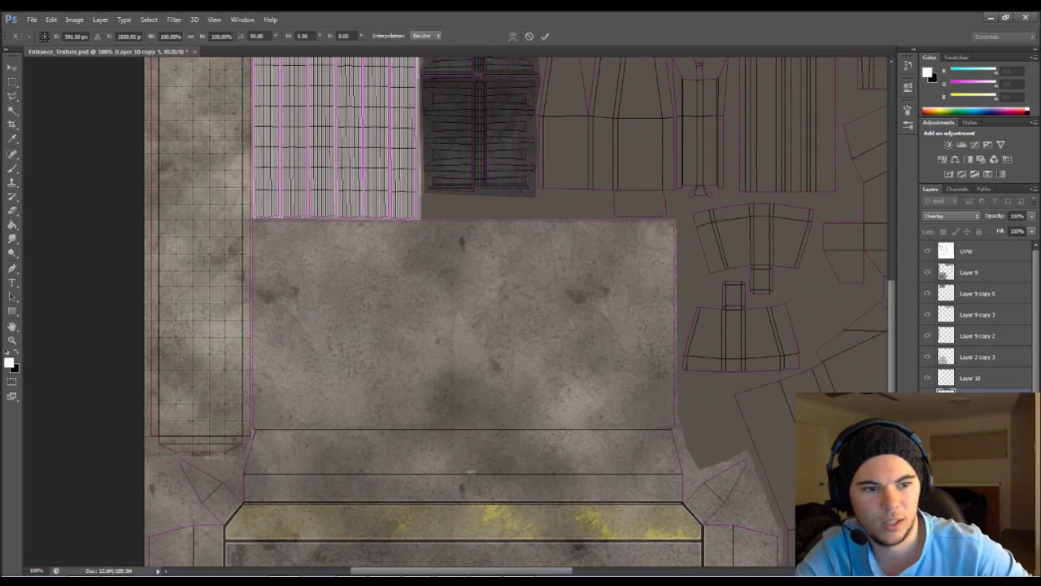
drag(533, 358, 554, 86)
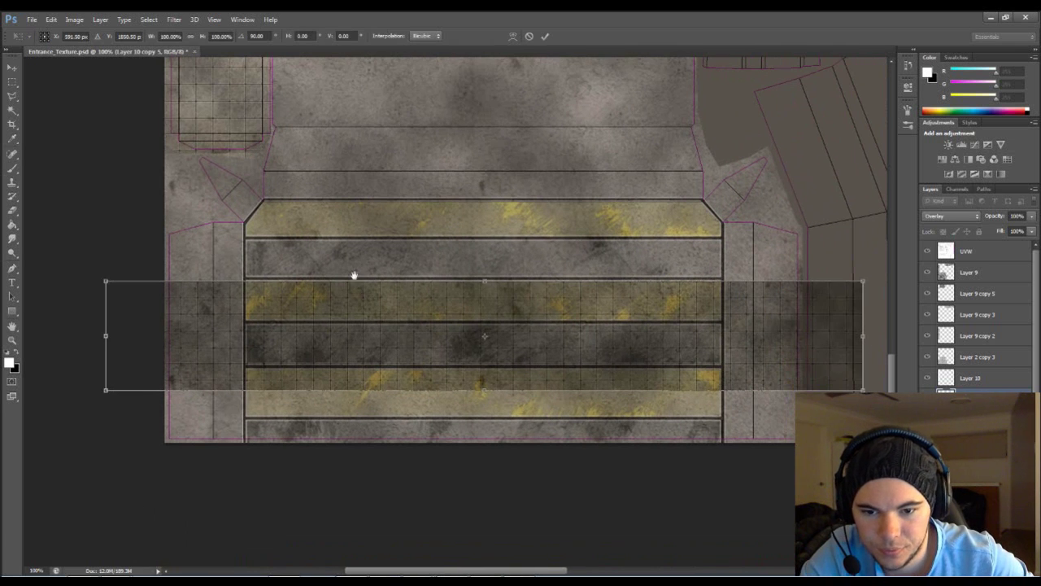
drag(349, 327, 384, 380)
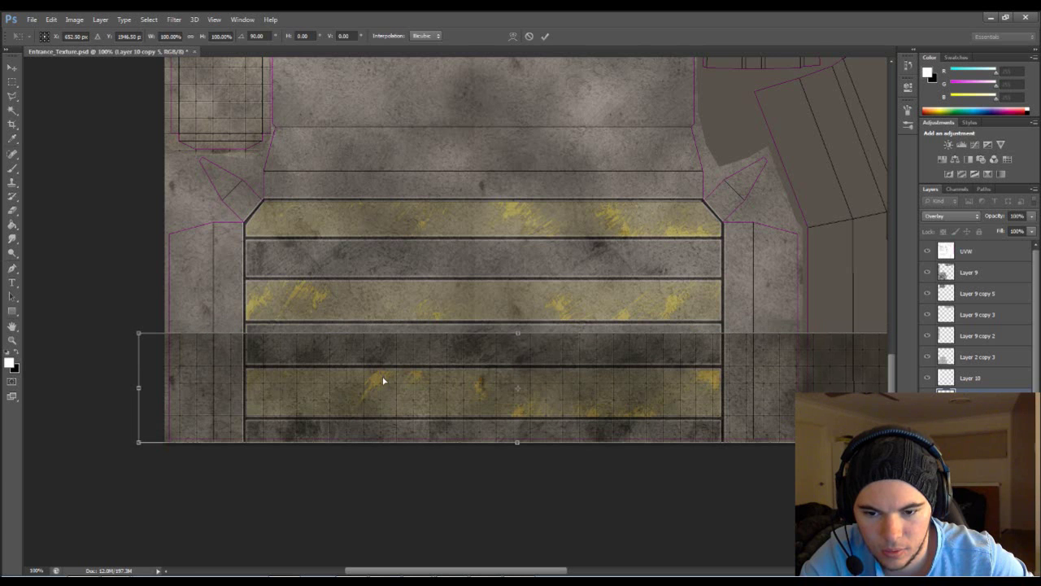
- Nudge the rotated tile strip down to Y 1973.5 px, fitting its grid lines to the yellow panel's lower stripes
key(ctrl+plus)
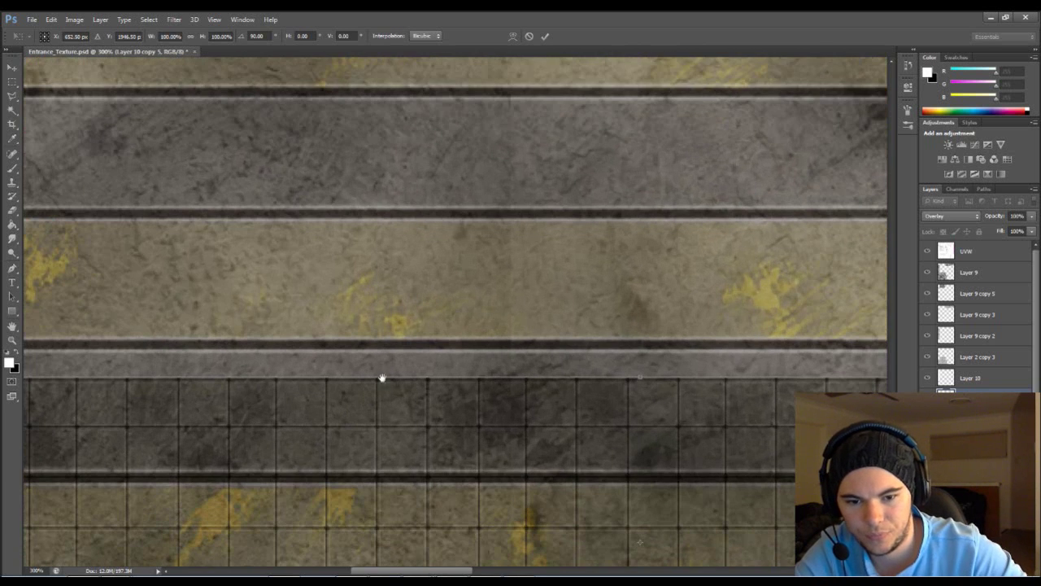
key(ctrl+plus)
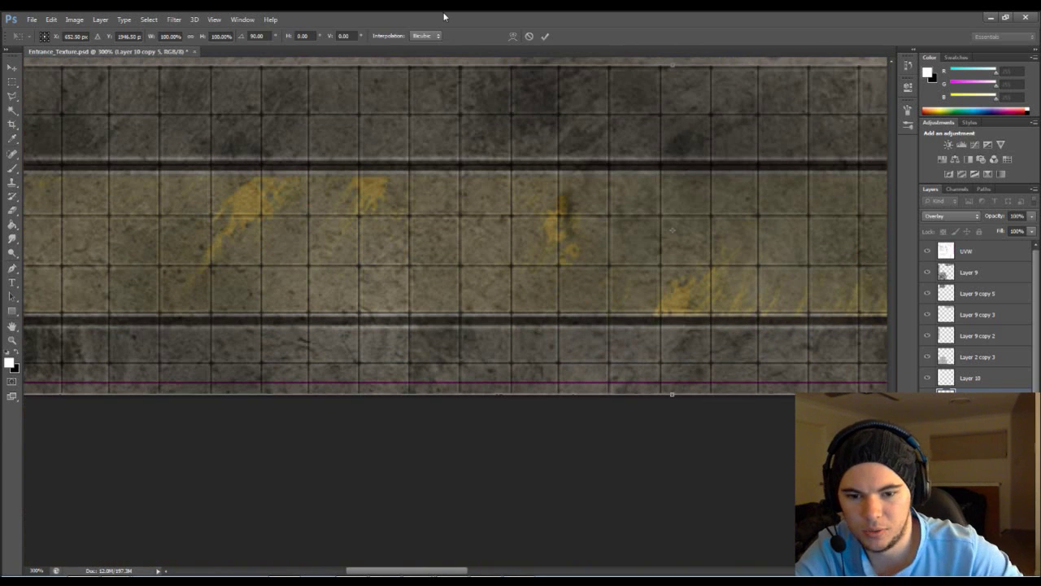
drag(483, 138, 500, 156)
key(Down)
key(Down)
key(Down)
key(Down)
key(Down)
key(Down)
key(Down)
key(Down)
key(Down)
key(Down)
key(Down)
key(Down)
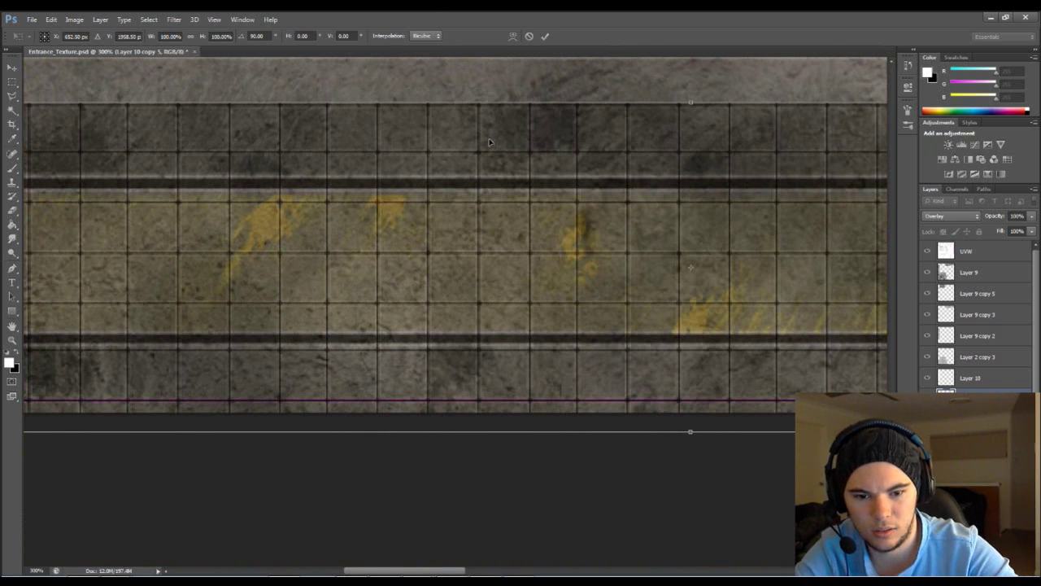
key(Up)
key(Down)
key(Up)
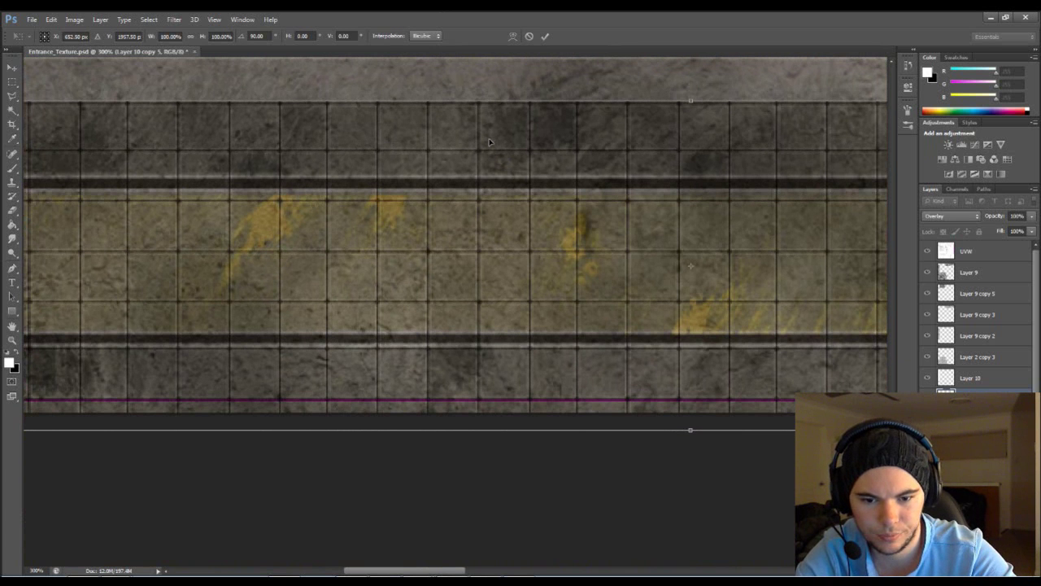
key(Down)
key(Down)
key(Down)
key(Down)
key(Down)
key(Down)
key(Down)
key(Down)
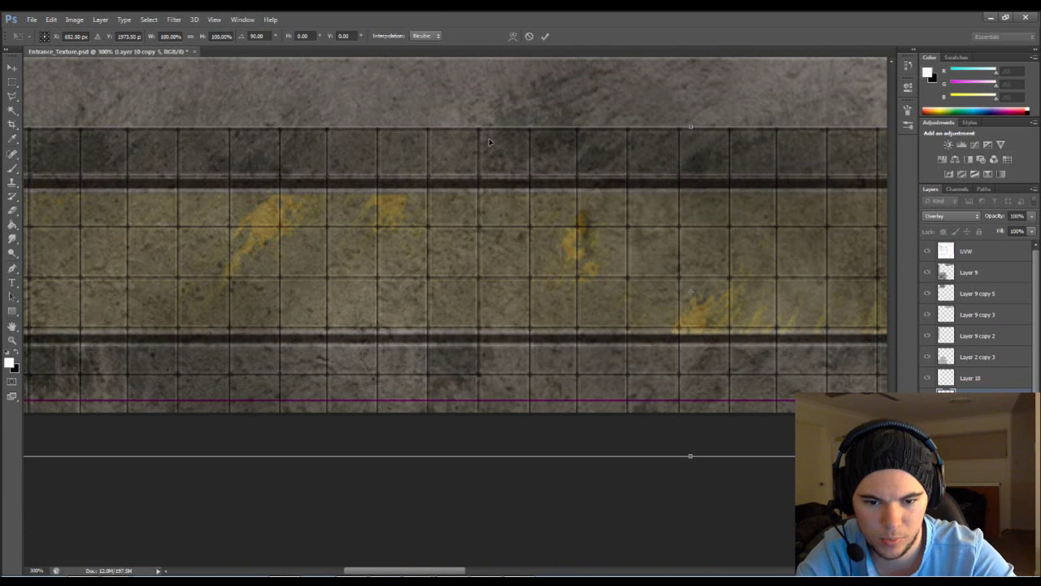
key(Up)
key(Down)
- Nudge the rotated tile strip 1 px left to X 651.5 px, checking the grid against both side edges of the striped panel
drag(410, 163, 749, 176)
key(Left)
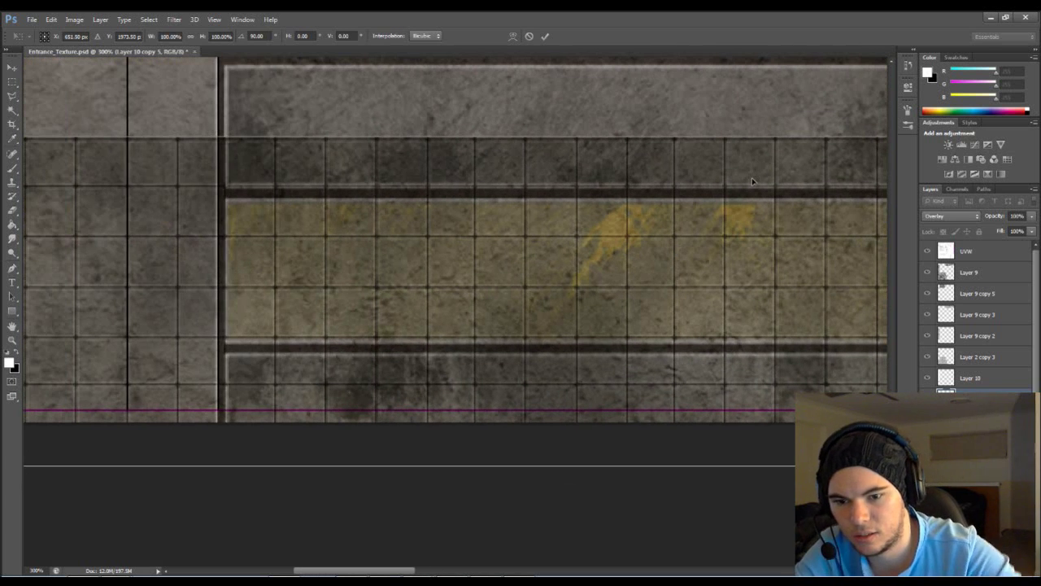
drag(752, 177, 147, 309)
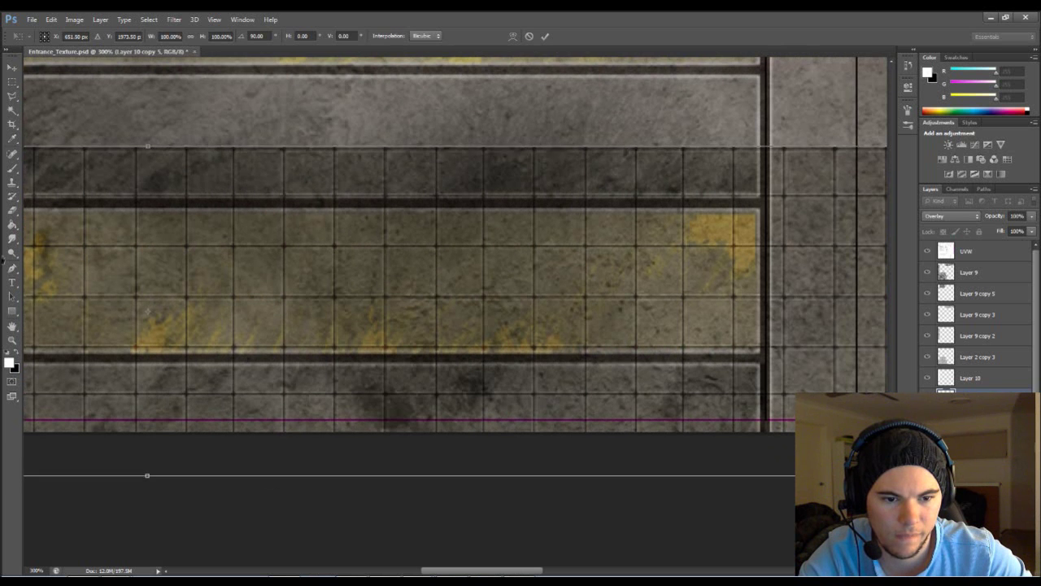
key(ctrl+minus)
key(ctrl+minus)
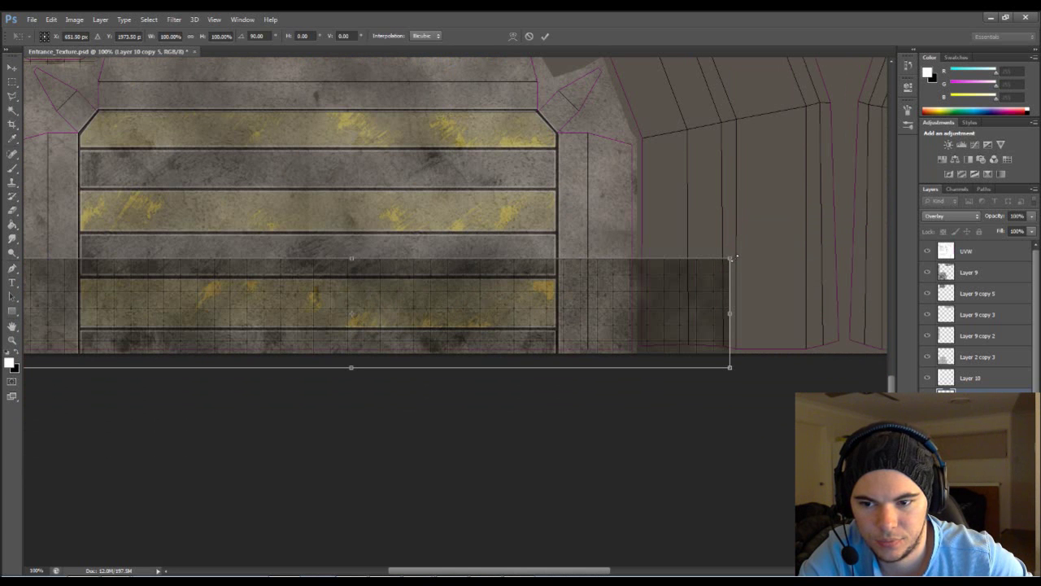
- Scale the rotated tile strip to 102.46% width and 102.57% height, and nudge it right to X 661.5 px
drag(734, 258, 745, 254)
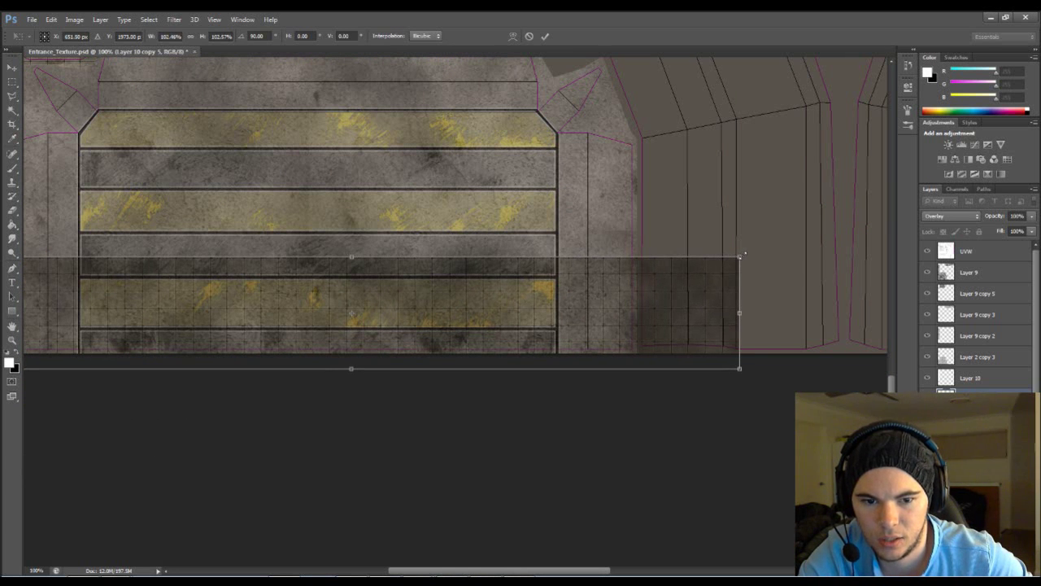
key(Right)
key(Right)
key(Right)
key(Right)
key(Right)
key(Right)
key(Right)
key(Right)
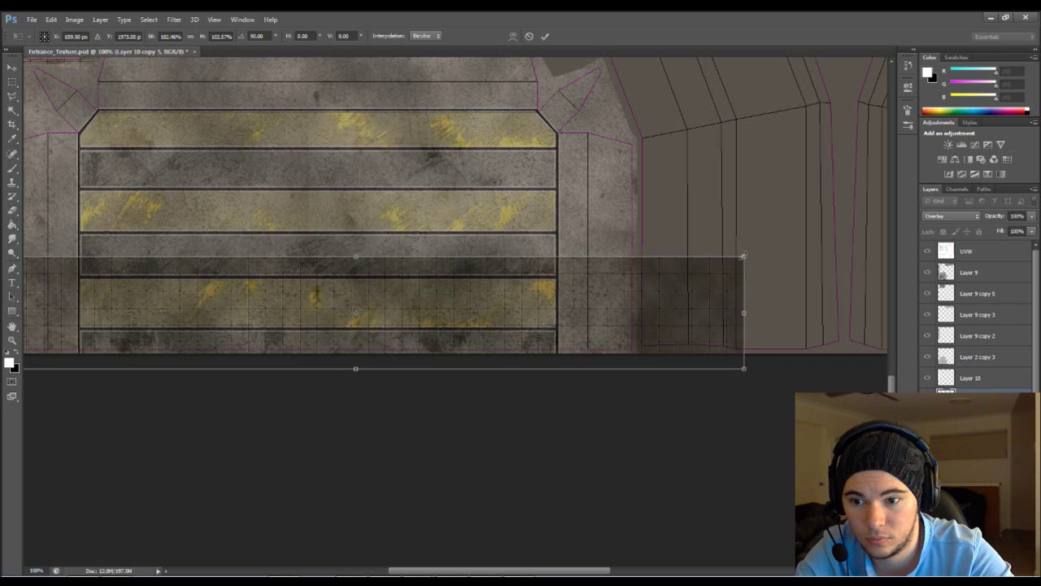
key(Right)
key(Right)
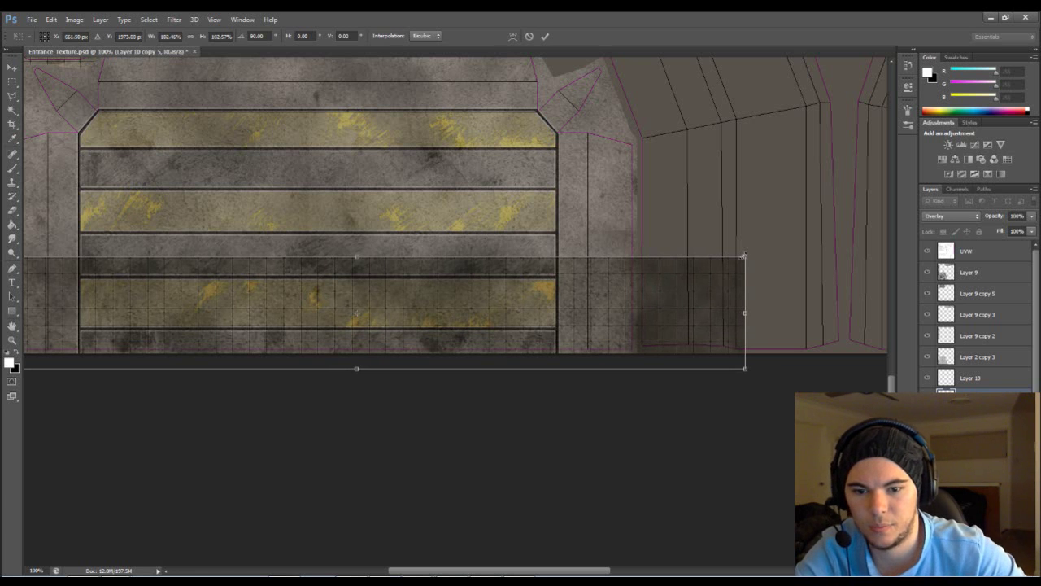
key(Return)
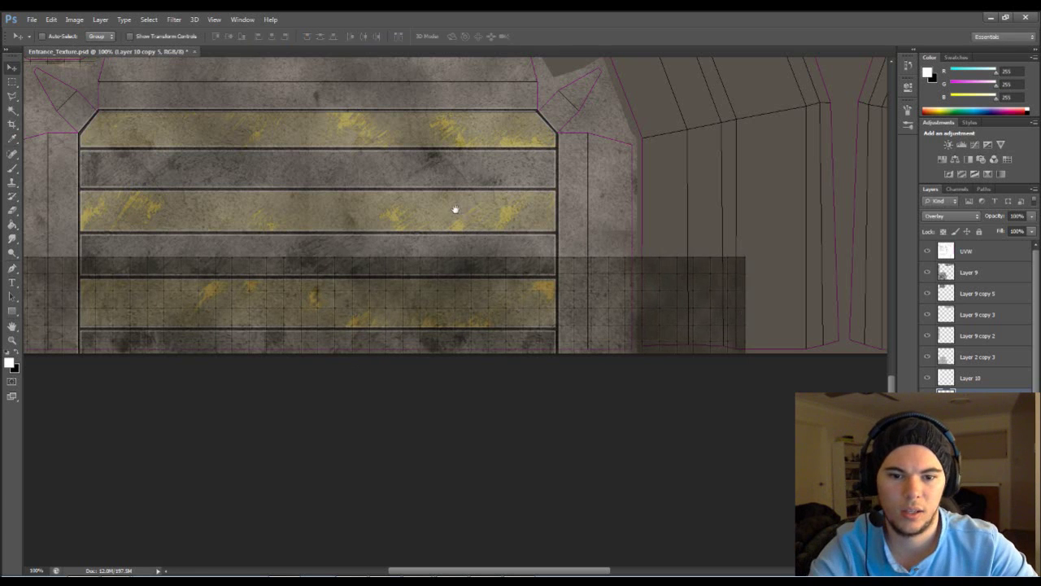
- Duplicate the horizontal tile strip directly above the original and set both strips' blend mode to Normal
drag(374, 182, 562, 242)
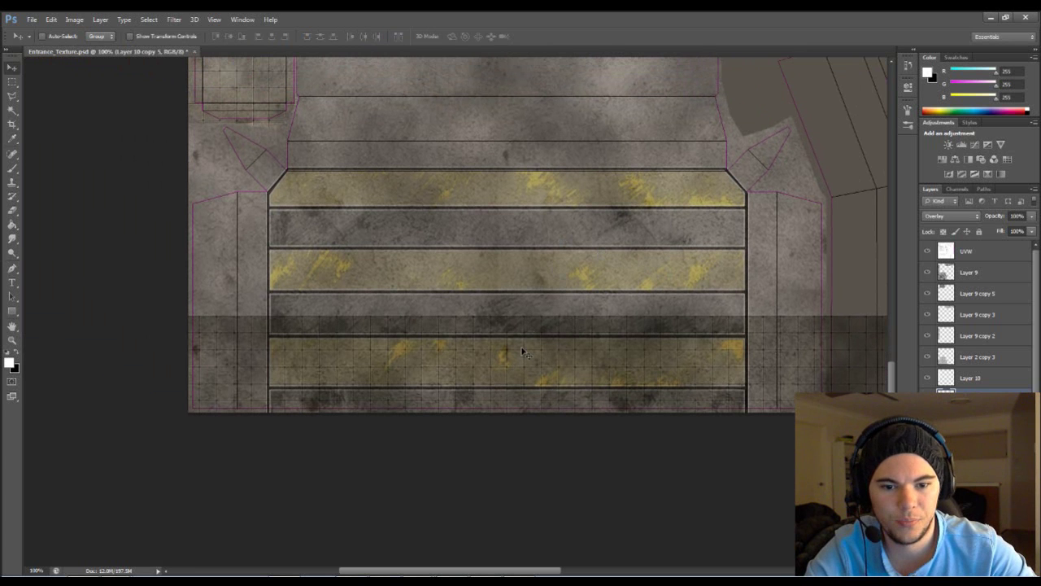
drag(529, 340, 532, 246)
shift+click(977, 419)
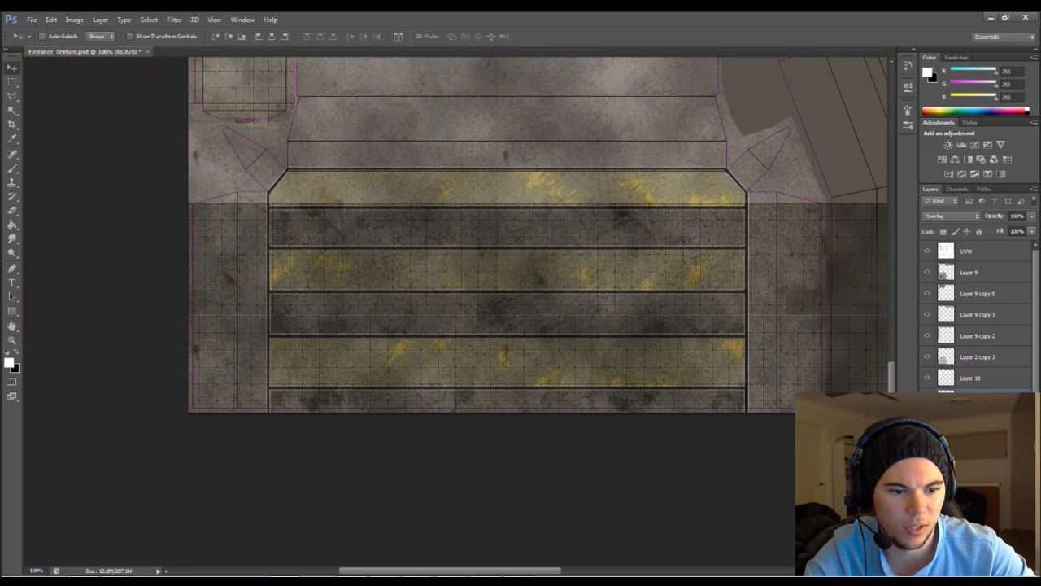
click(952, 215)
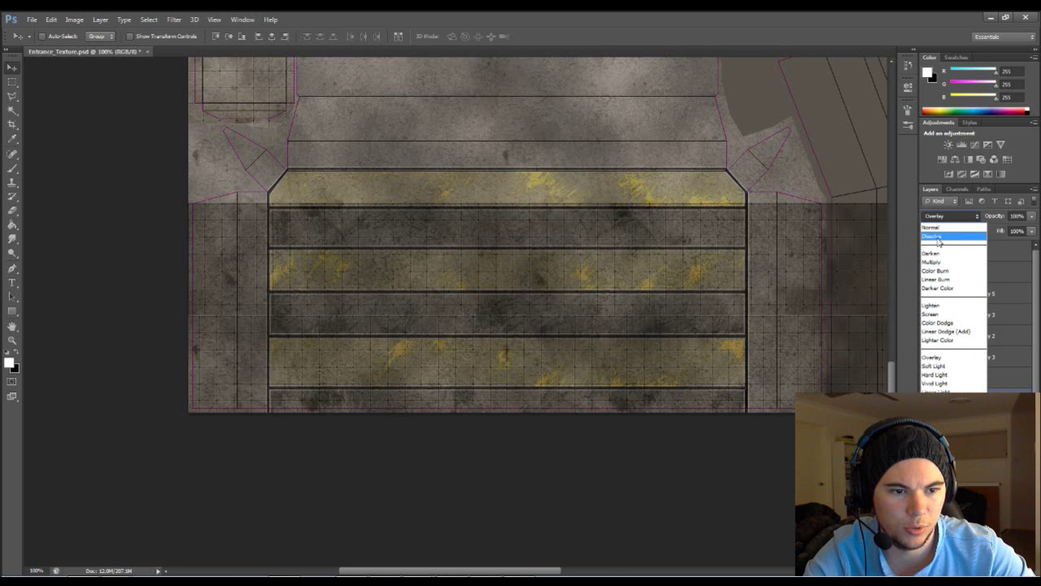
click(942, 226)
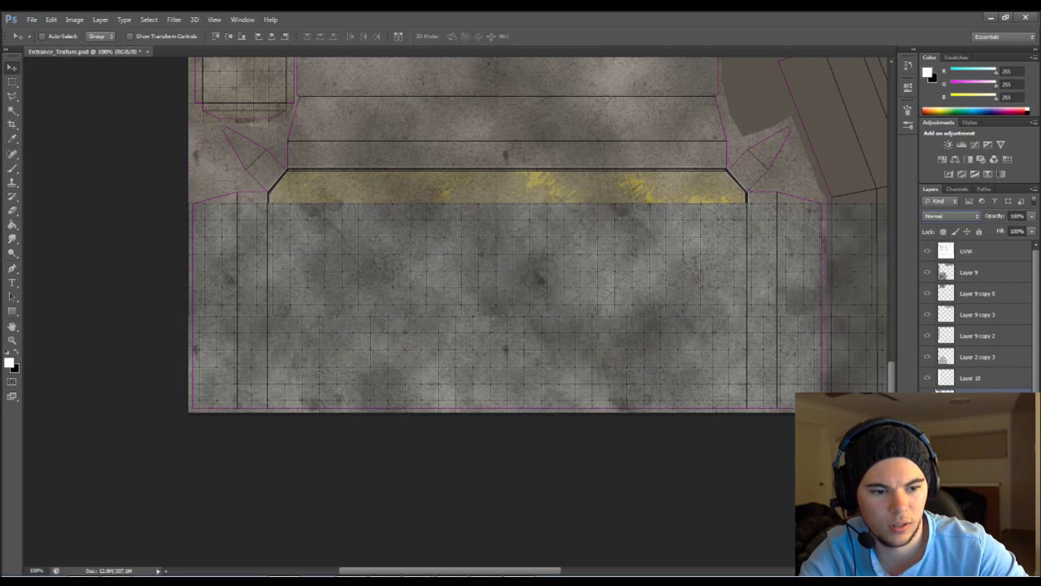
- Try the Dissolve and Darken blend modes on the stacked tile strips and return them to Normal
key(ctrl+e)
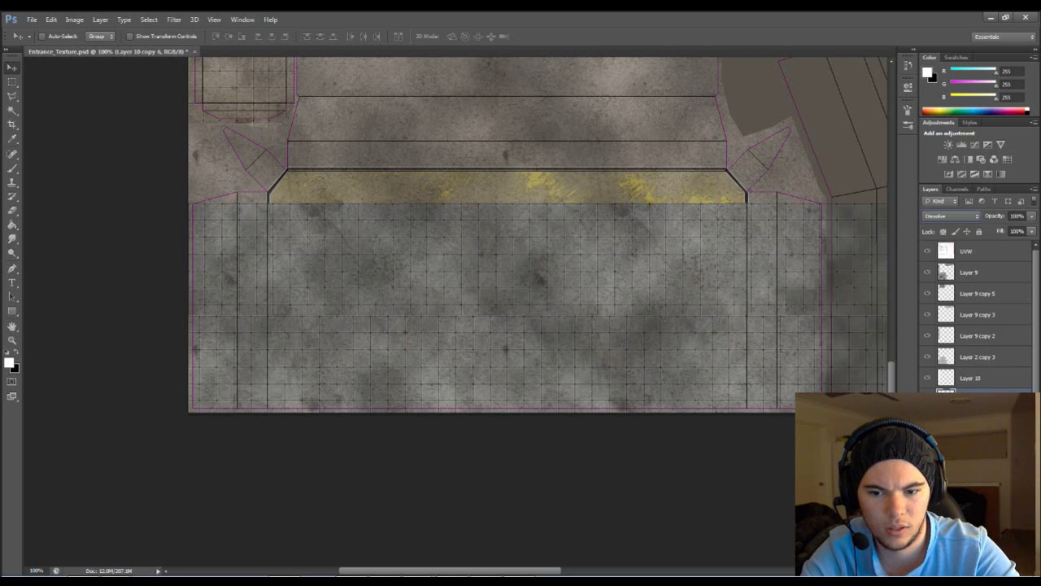
key(Down)
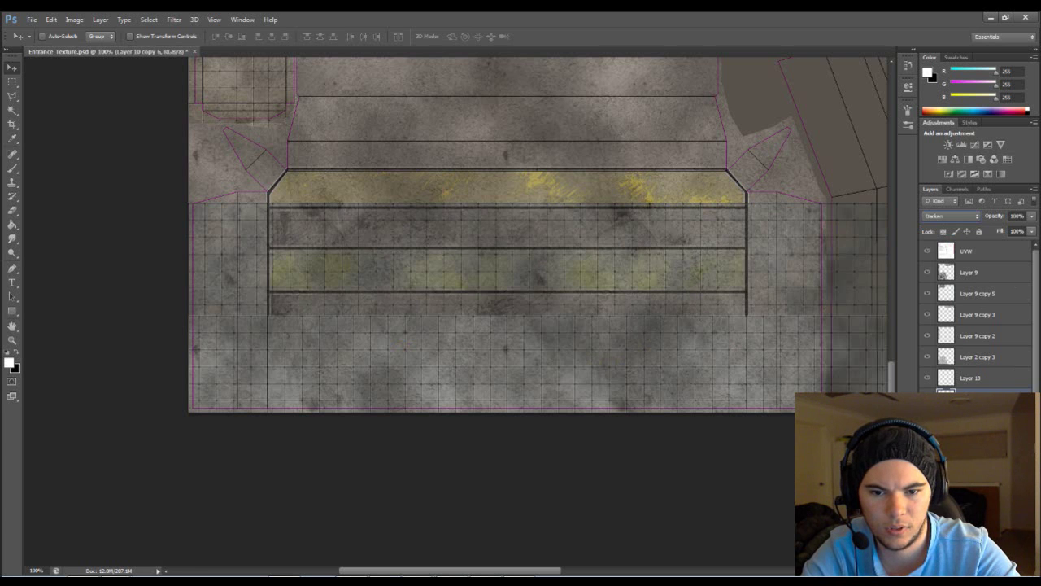
key(shift+minus)
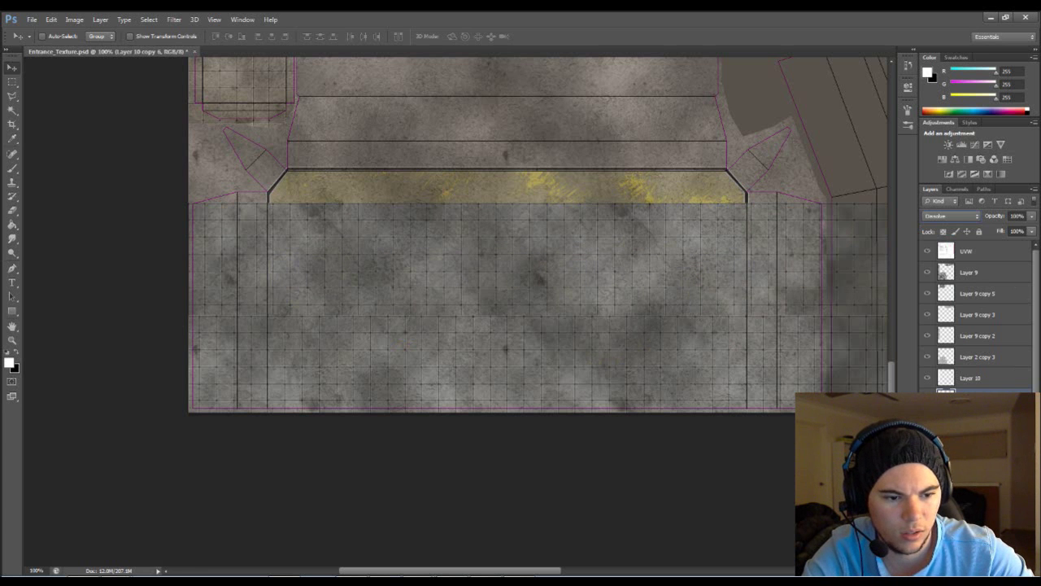
key(ctrl+alt+z)
key(ctrl+z)
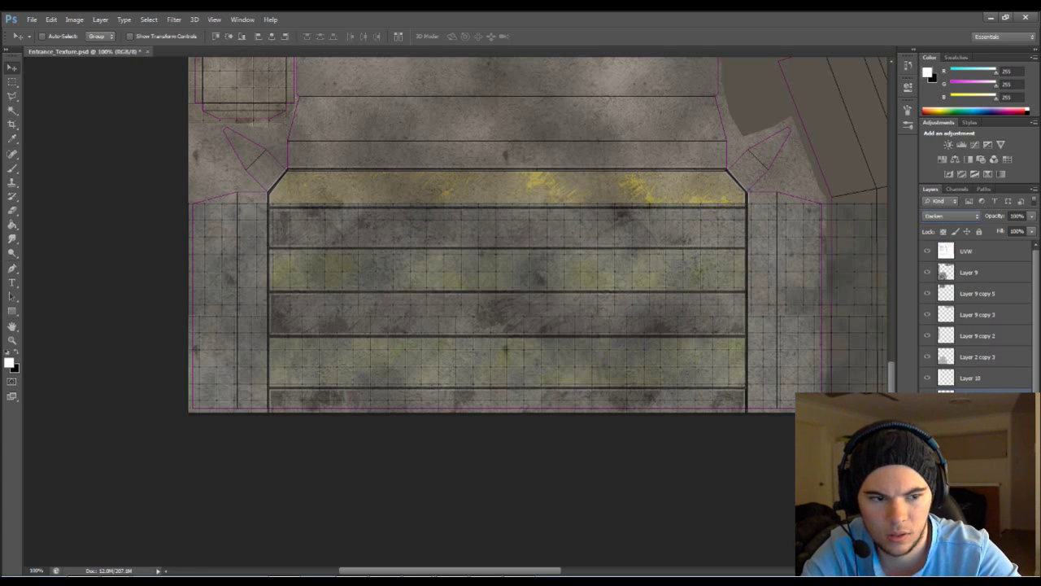
click(965, 215)
click(955, 221)
key(Delete)
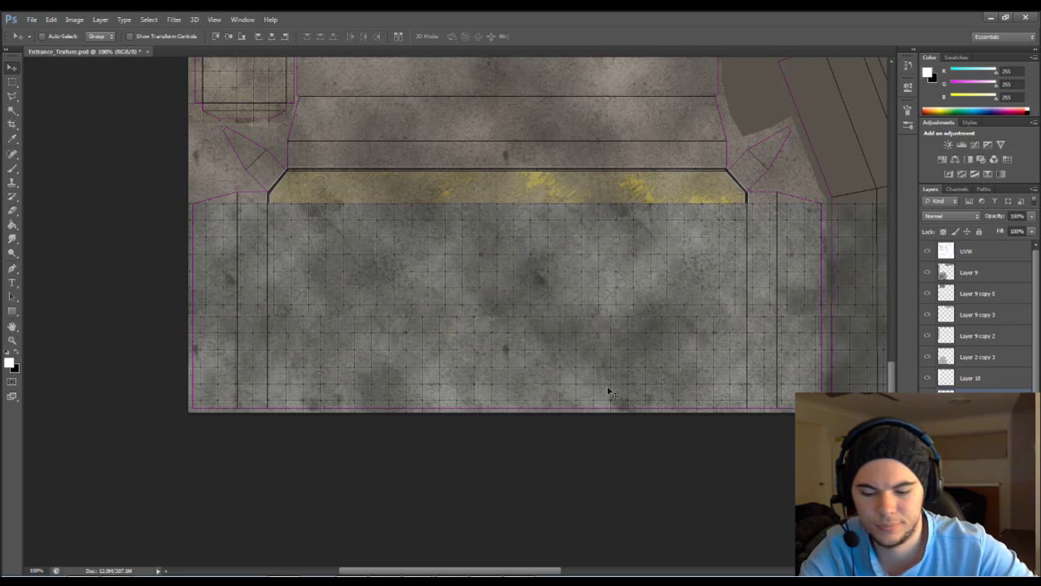
- Transform the two stacked tile strips together, adjusting the width to 100.07% and keeping the height at 100%
key(ctrl+t)
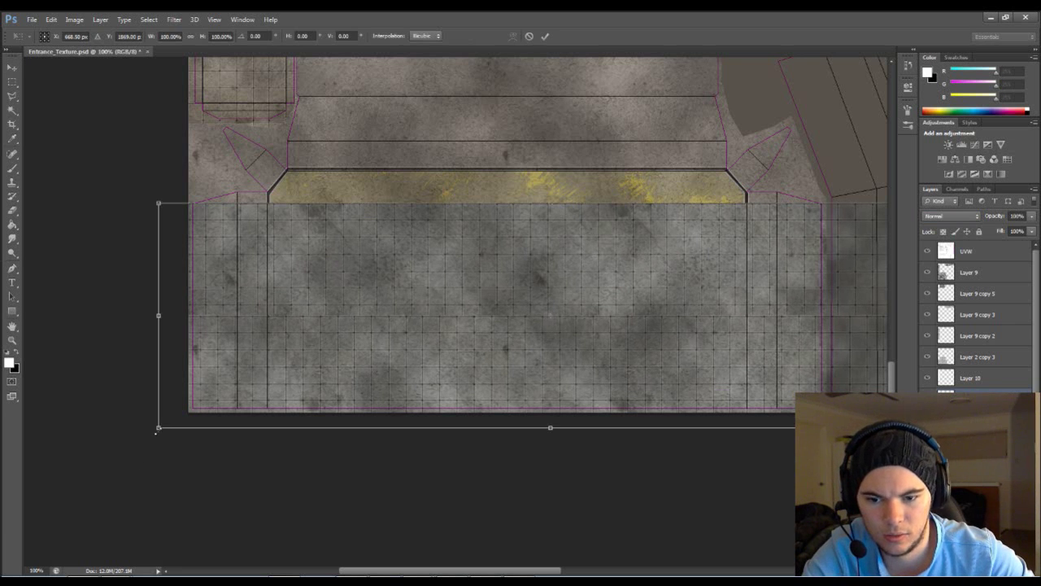
drag(155, 428, 158, 428)
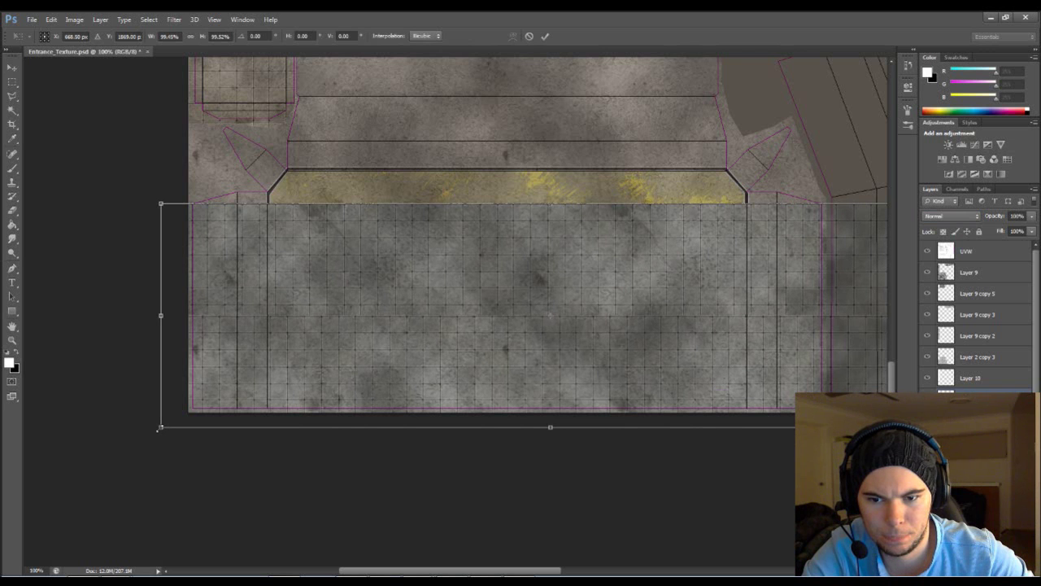
drag(159, 430, 157, 430)
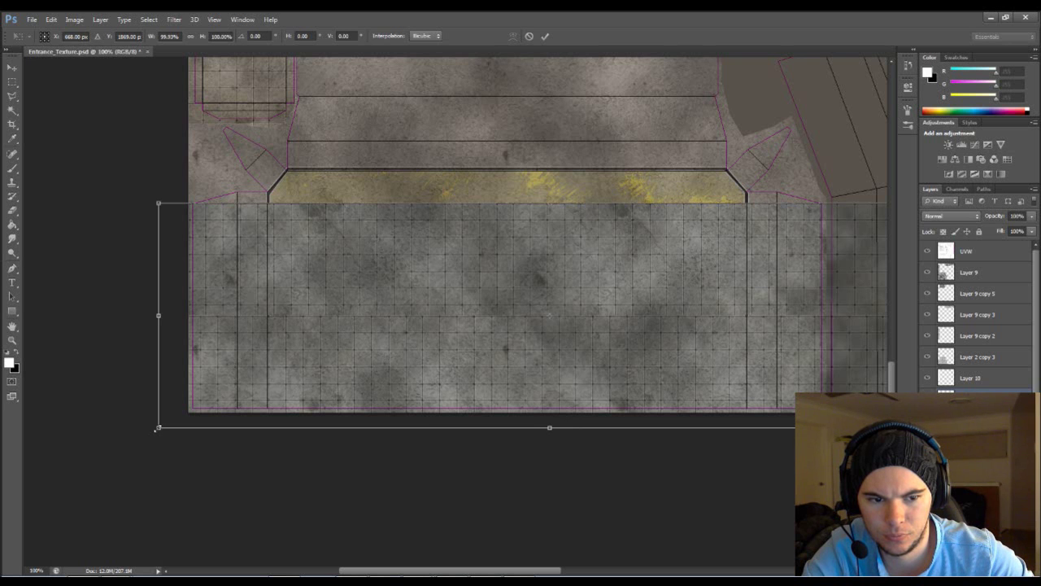
drag(157, 429, 157, 428)
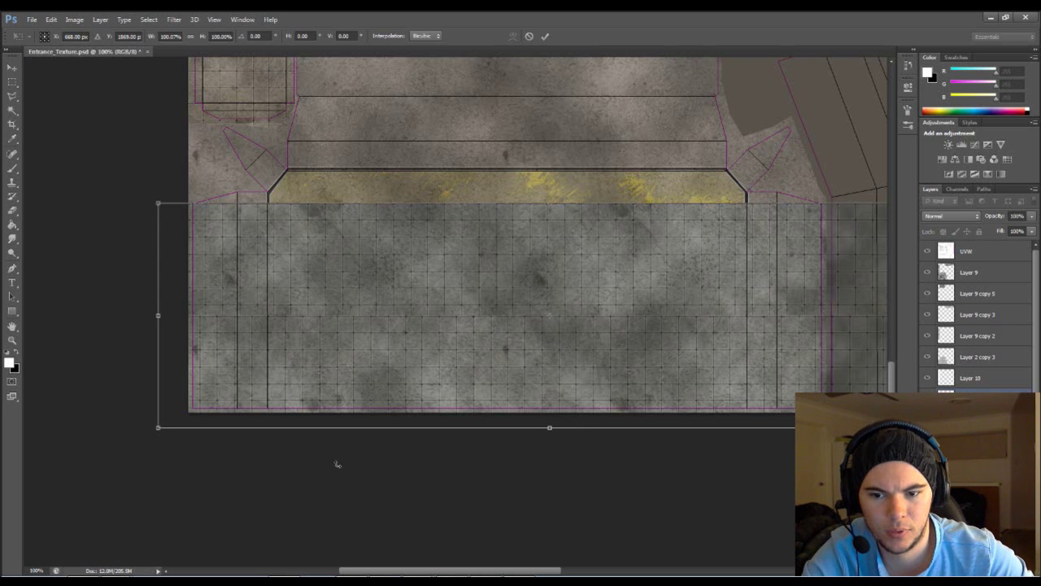
key(Return)
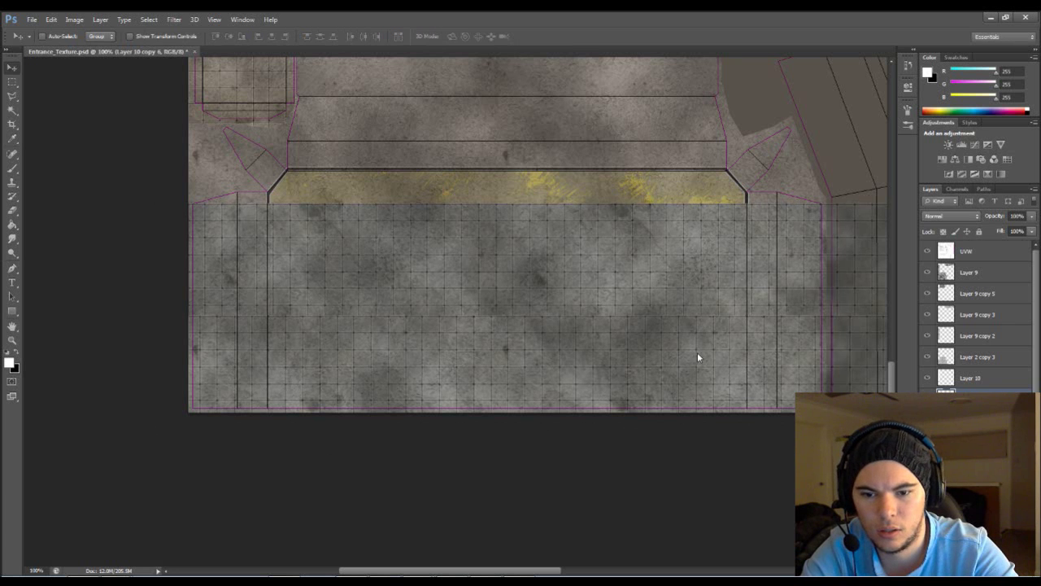
- Nudge the upper tile strip down over the lower one until their grid lines coincide
key(Down)
key(Down)
key(Down)
key(Down)
key(Down)
key(Down)
key(Down)
key(Down)
key(Down)
key(Down)
key(Down)
key(Down)
key(Down)
key(Down)
key(Down)
key(Down)
key(Down)
key(Down)
key(Down)
key(Down)
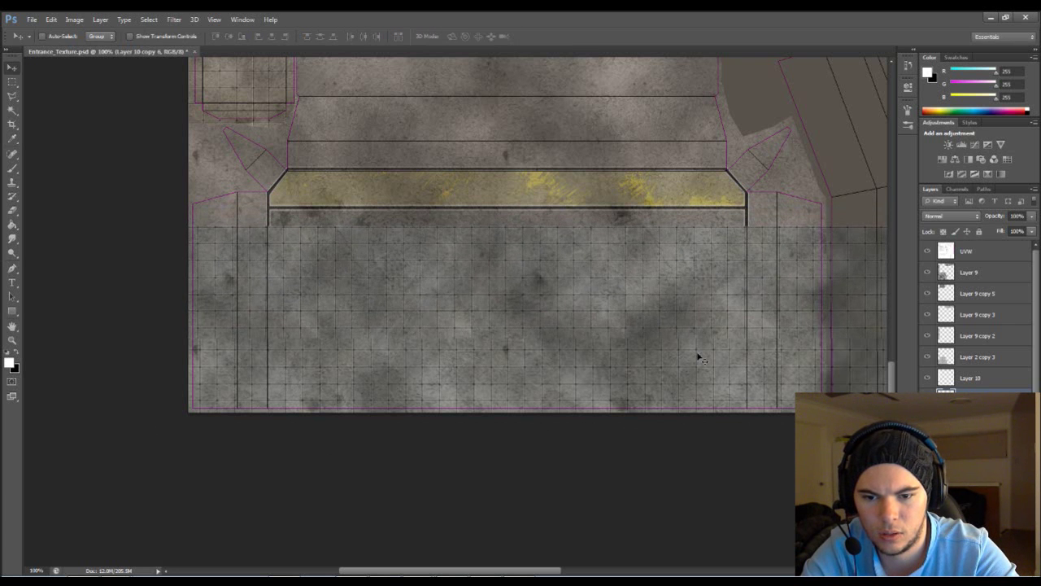
key(Down)
key(Down)
key(Down)
key(Down)
key(Down)
key(Down)
key(Down)
key(Down)
key(Down)
key(Down)
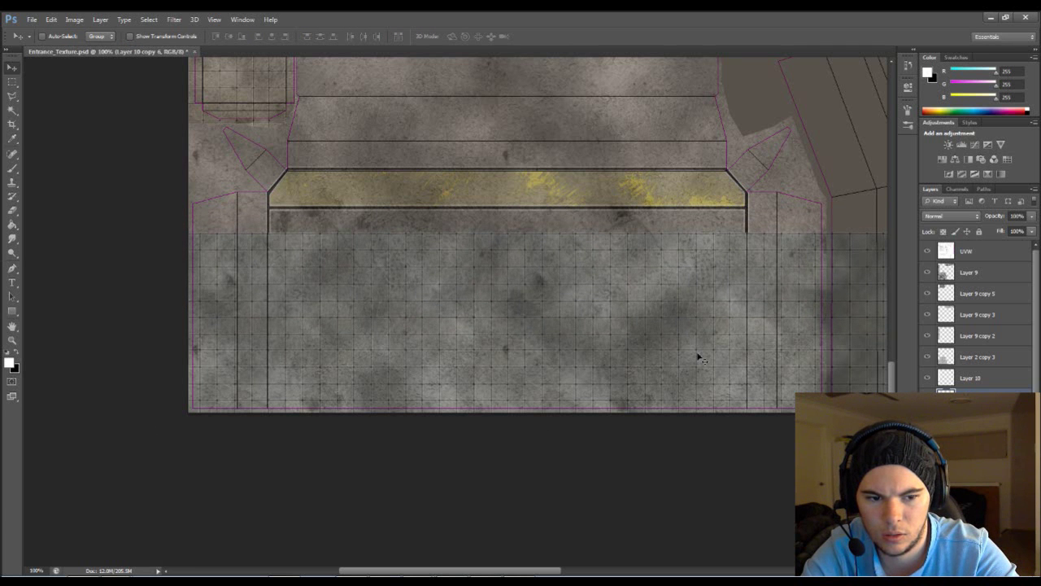
key(Down)
key(Down)
key(Down)
key(Down)
key(Down)
key(Down)
key(Down)
key(Down)
key(Down)
key(Down)
key(Down)
key(Down)
key(Down)
key(Down)
key(Down)
key(Down)
key(Down)
key(Down)
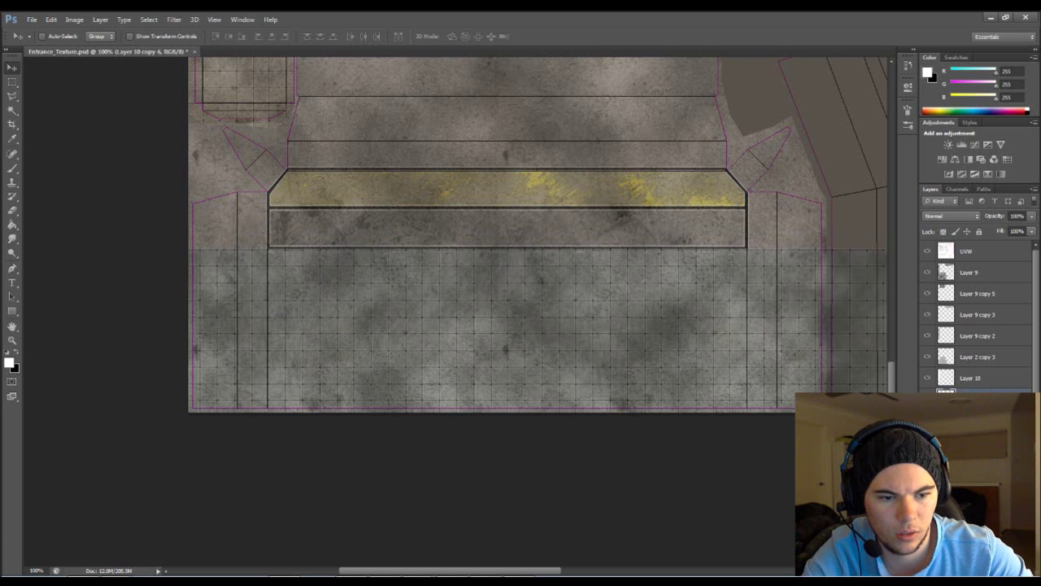
- Duplicate the tile strip upward to cover the rest of the striped panel and merge the strips into one layer
drag(580, 295, 576, 228)
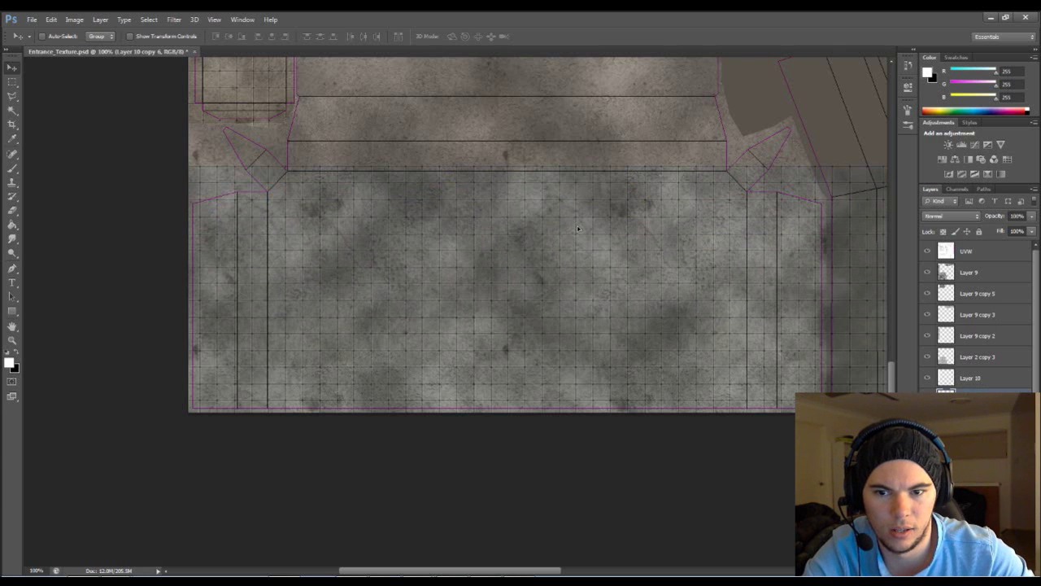
drag(661, 265, 625, 272)
key(ctrl+j)
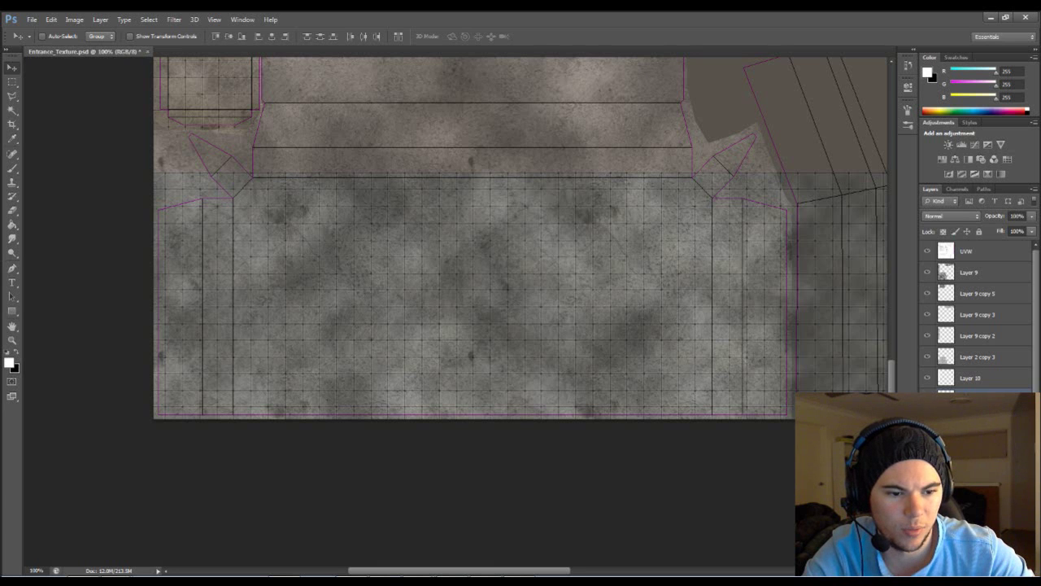
shift+click(977, 420)
right_click(976, 419)
click(941, 267)
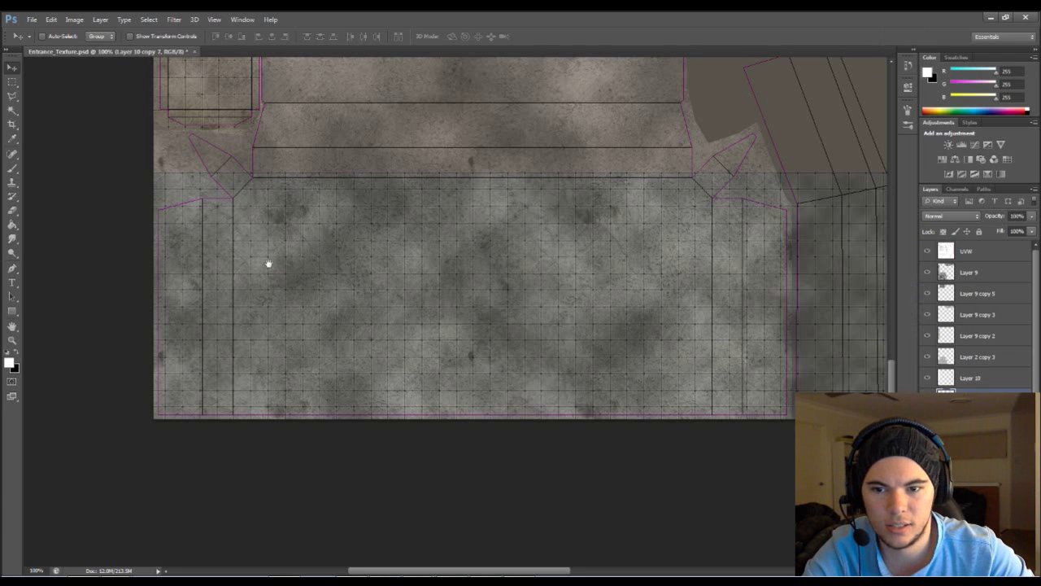
- Select the tile grid's excess outside the striped panel with the Polygonal Lasso, following the panel's side, bevelled corner and upper edges
drag(246, 263, 274, 301)
click(12, 96)
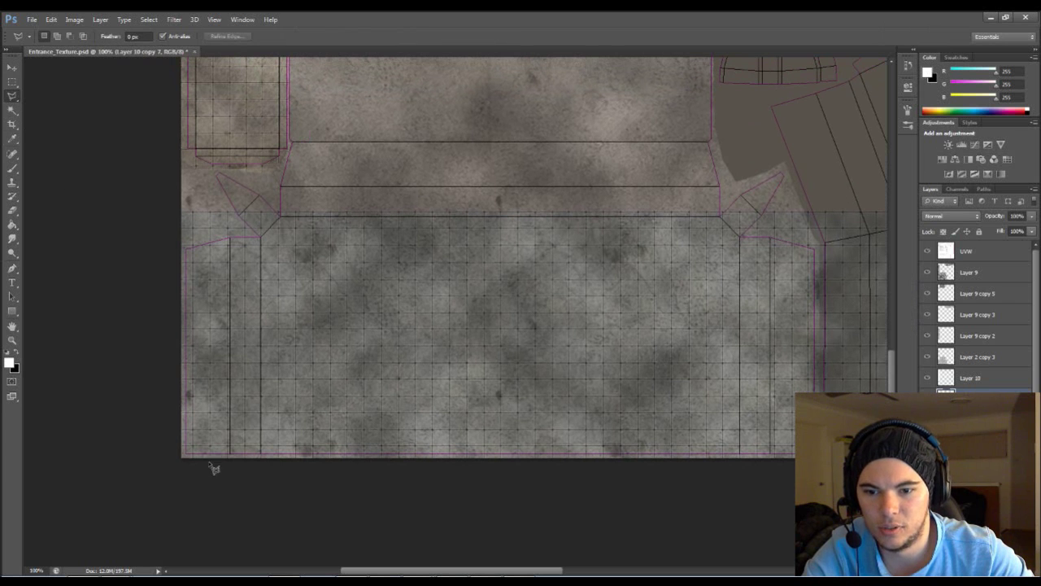
click(260, 459)
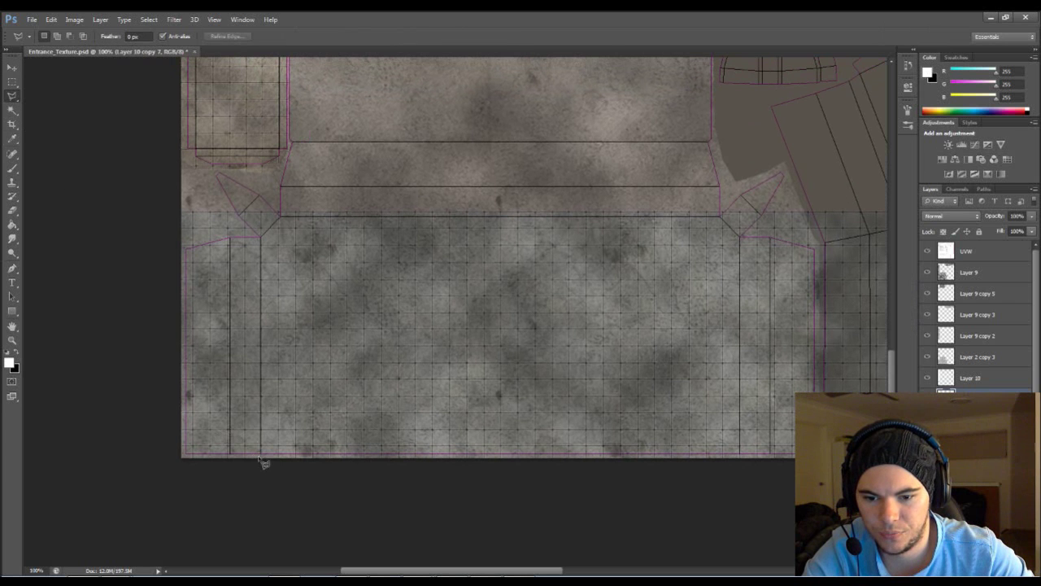
click(280, 218)
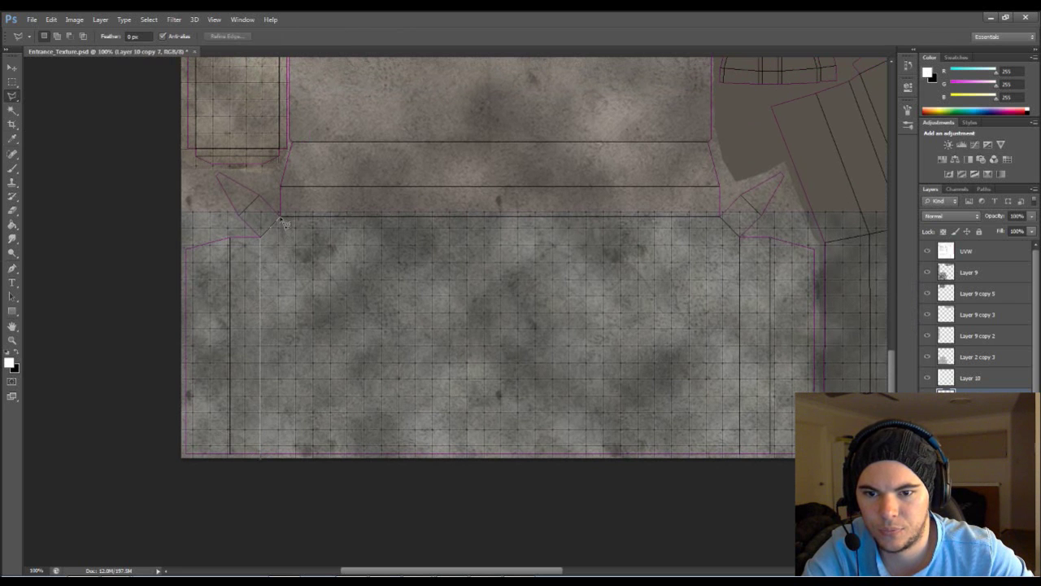
click(719, 218)
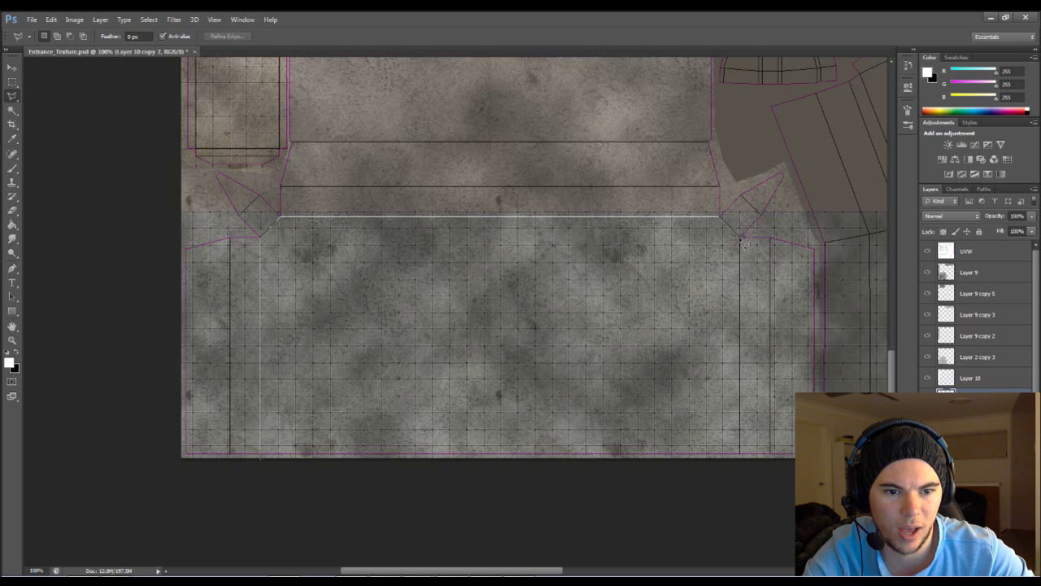
click(742, 240)
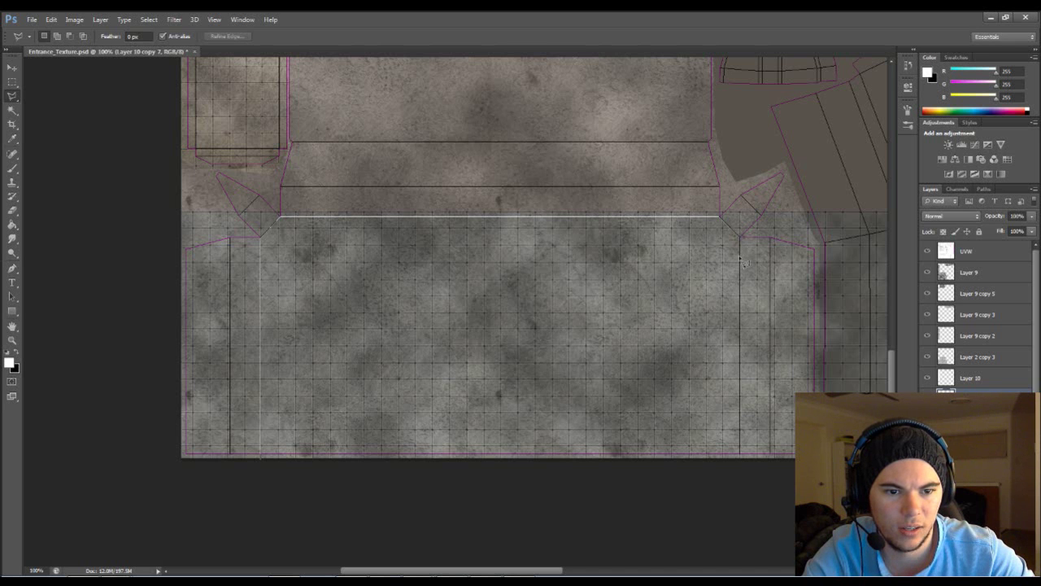
click(739, 462)
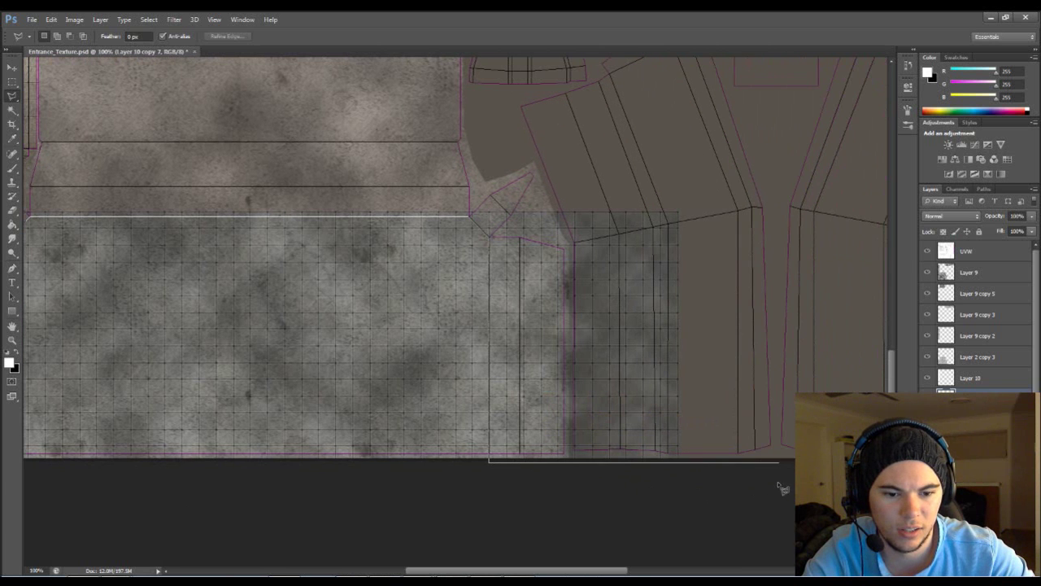
click(750, 462)
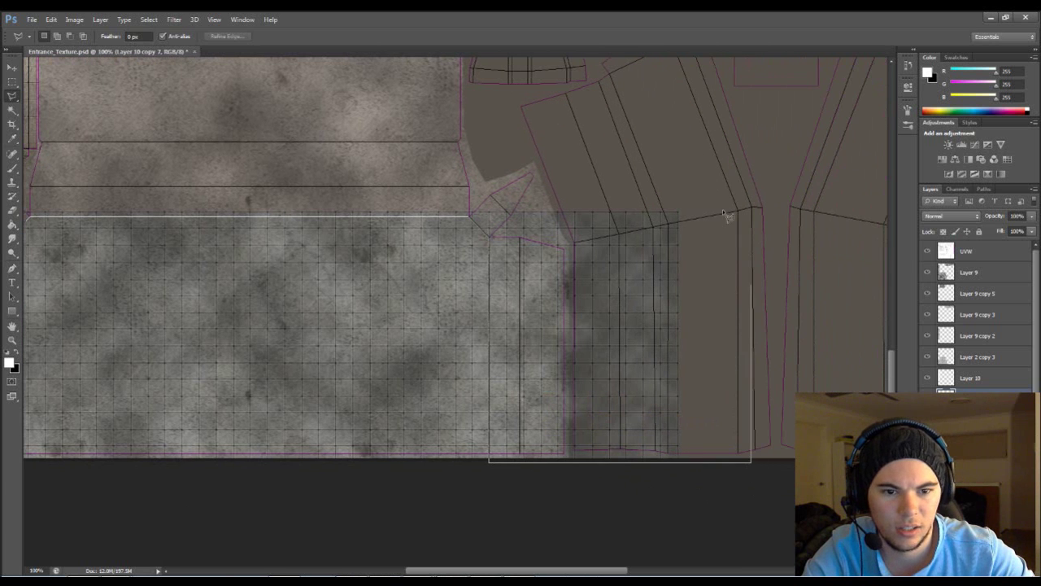
click(730, 151)
click(353, 117)
click(125, 142)
click(107, 400)
click(195, 532)
click(294, 486)
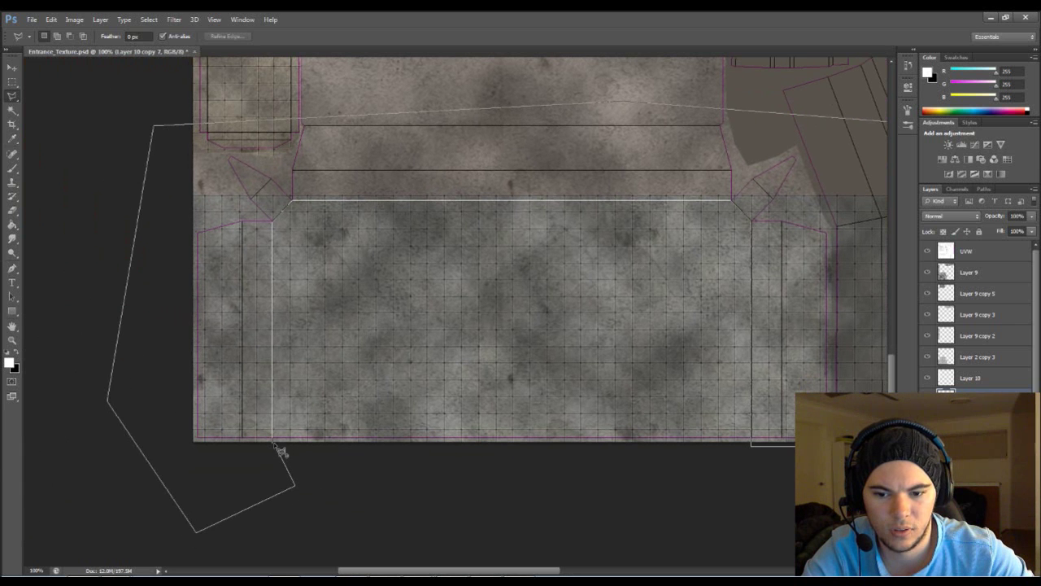
click(276, 446)
- Erase the selected excess tile grid around the striped panel, deselect, and set the grid layer's blend mode to Overlay
key(e)
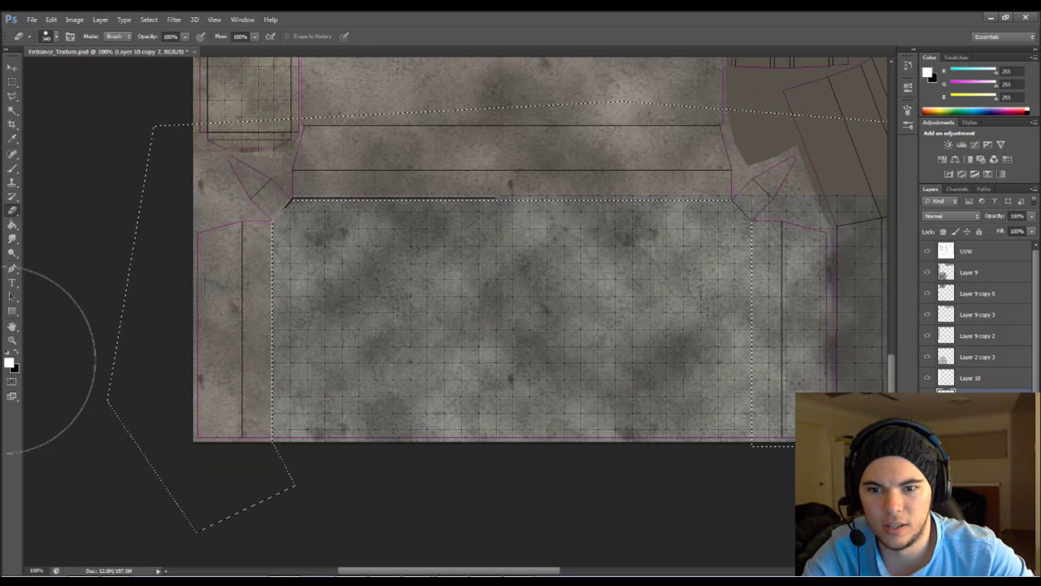
mouse_move(38, 326)
mouse_down()
mouse_move(504, 364)
mouse_move(916, 193)
mouse_move(717, 138)
mouse_move(748, 321)
mouse_move(787, 437)
mouse_up()
key(ctrl+d)
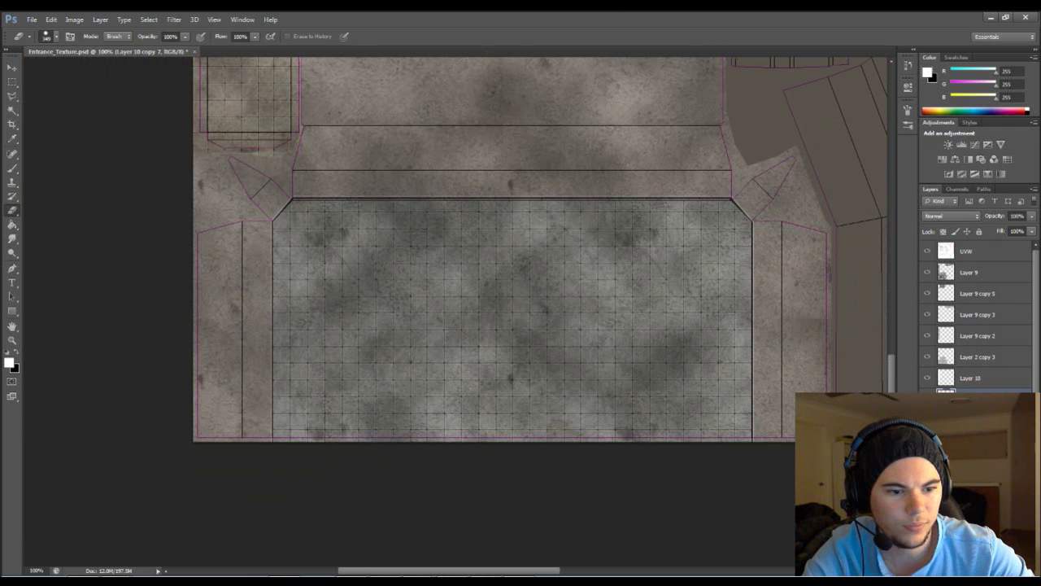
click(951, 215)
click(922, 359)
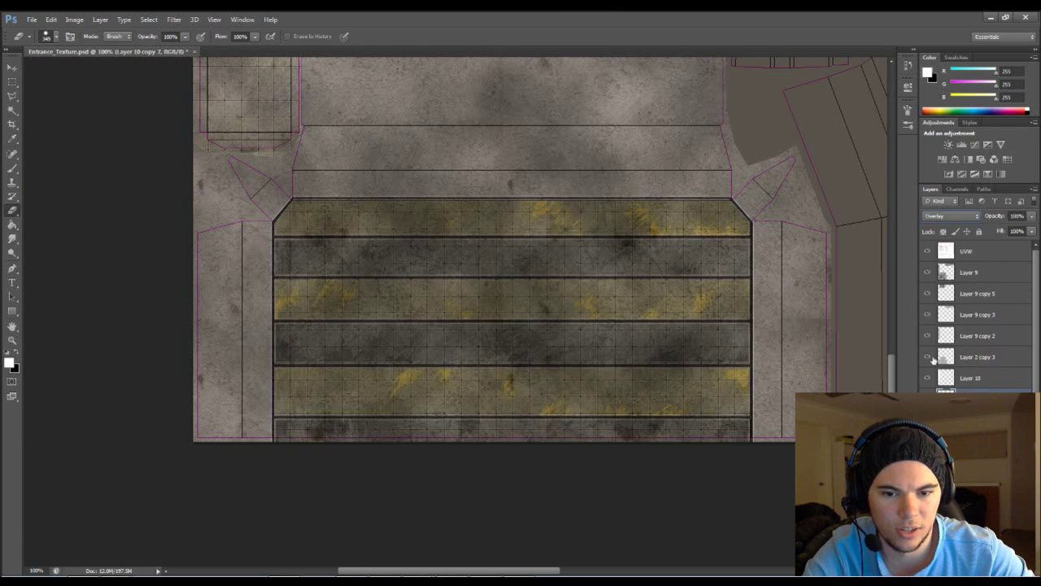
- Restore the striped panel selection, paint it solid white with the Brush on a new layer, and deselect
drag(686, 278, 642, 281)
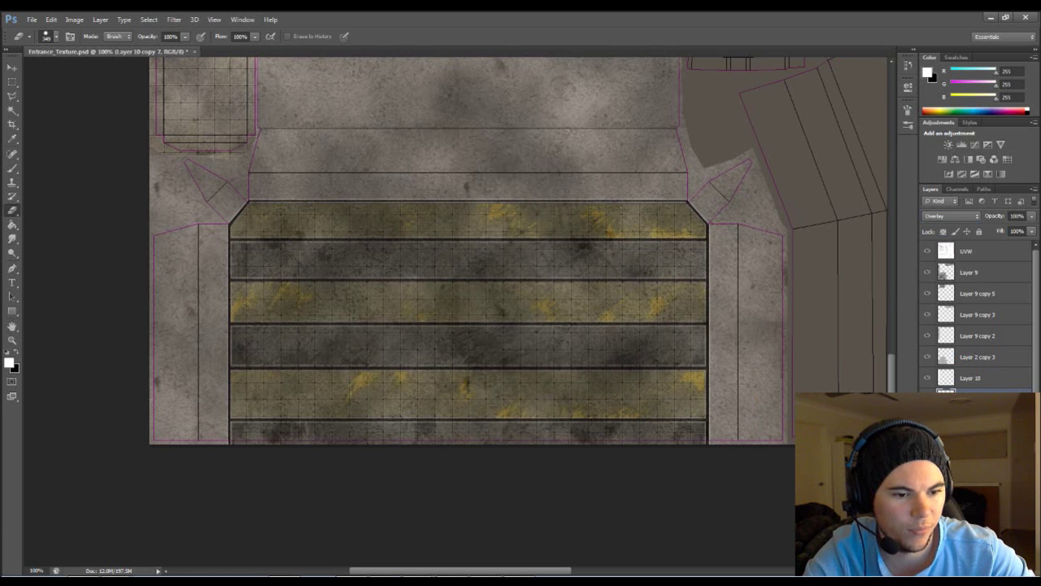
key(ctrl+shift+d)
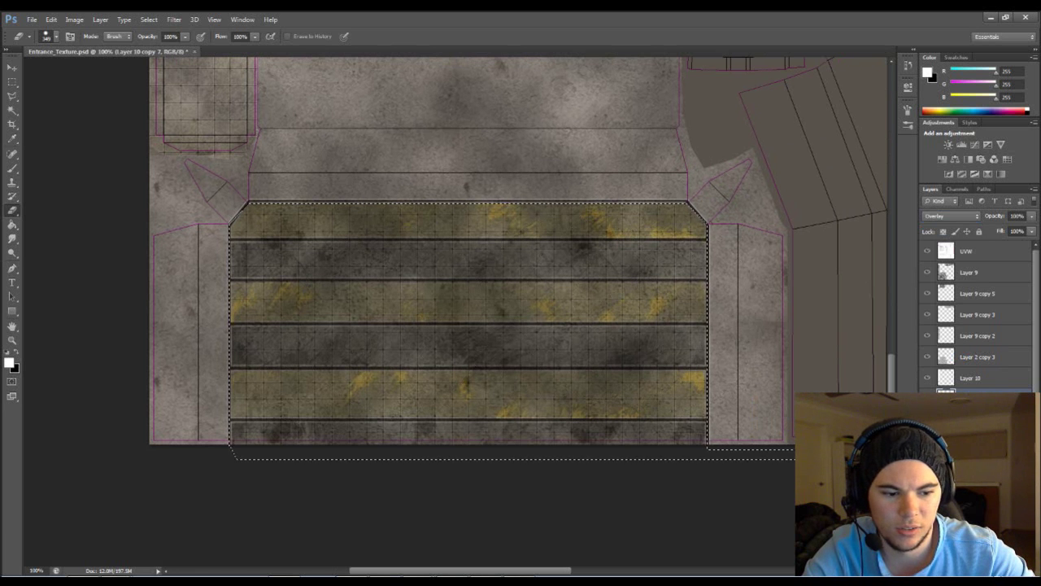
key(ctrl+shift+alt+n)
key(b)
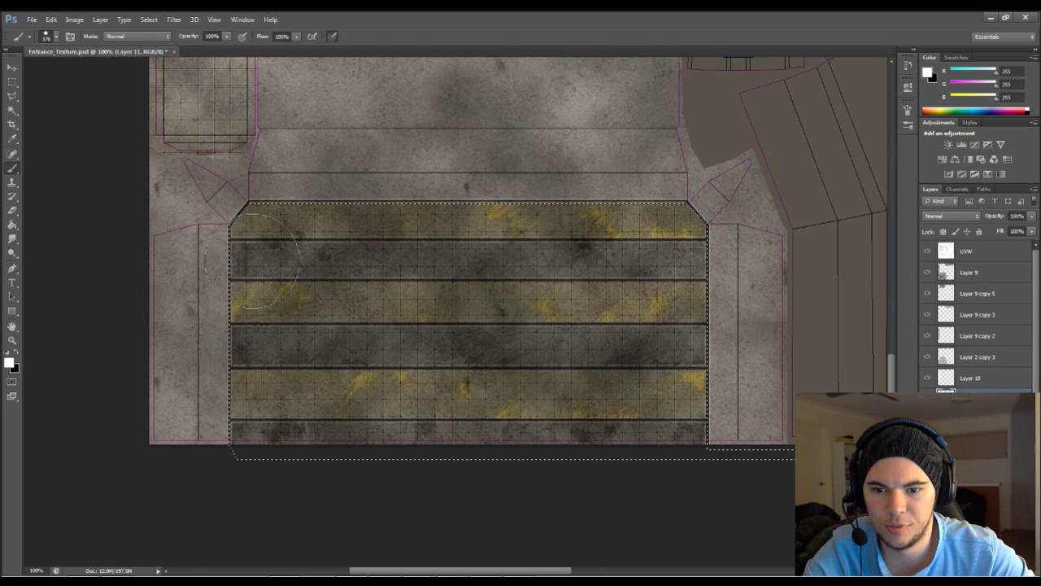
mouse_move(146, 277)
mouse_down()
mouse_move(586, 235)
mouse_move(518, 349)
mouse_move(600, 454)
mouse_up()
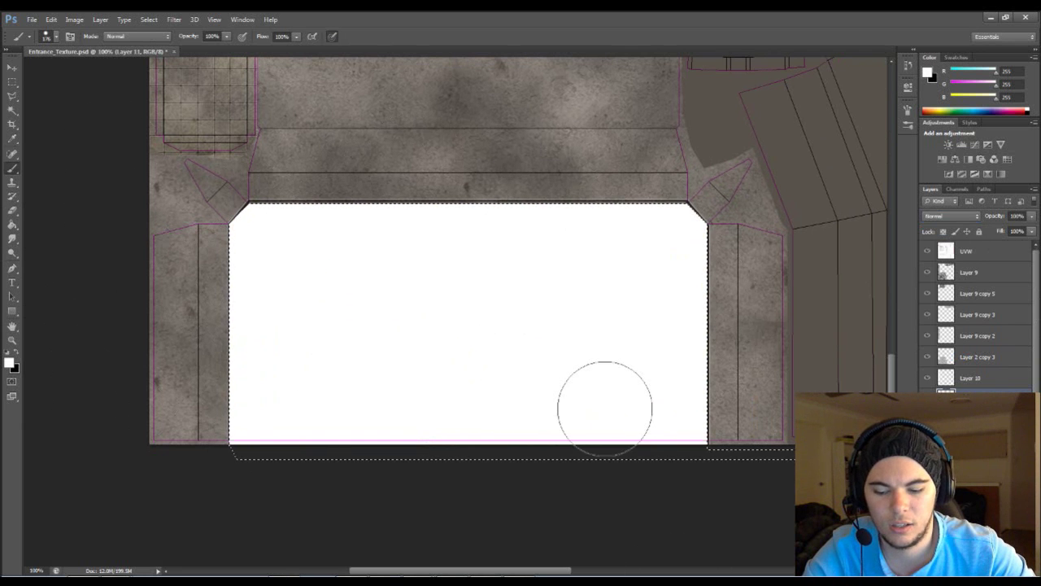
key(ctrl+d)
- Set the white panel layer's blend mode to Overlay and its opacity to 65%
click(951, 216)
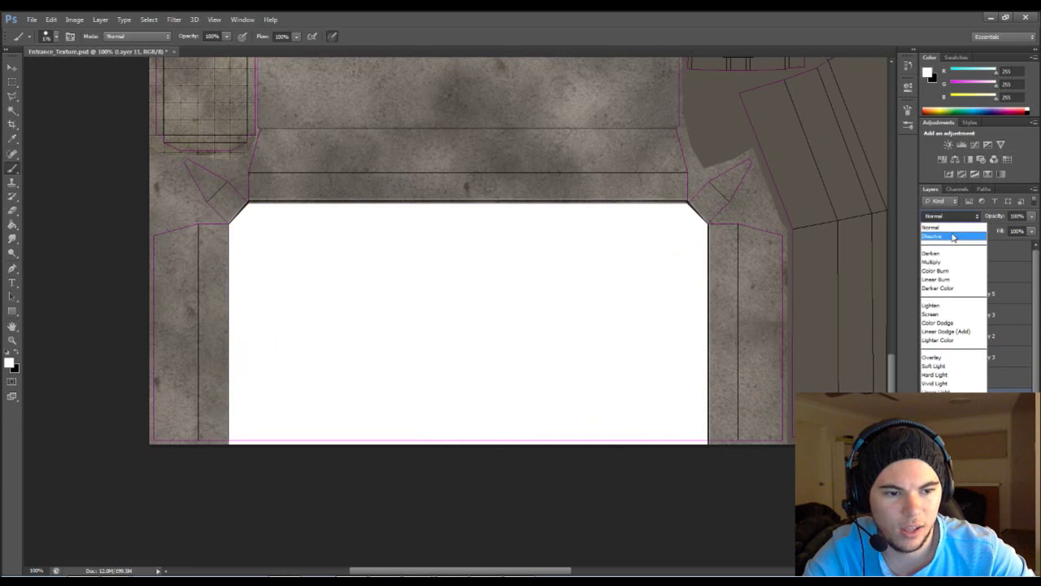
click(942, 358)
click(1017, 216)
text(60)
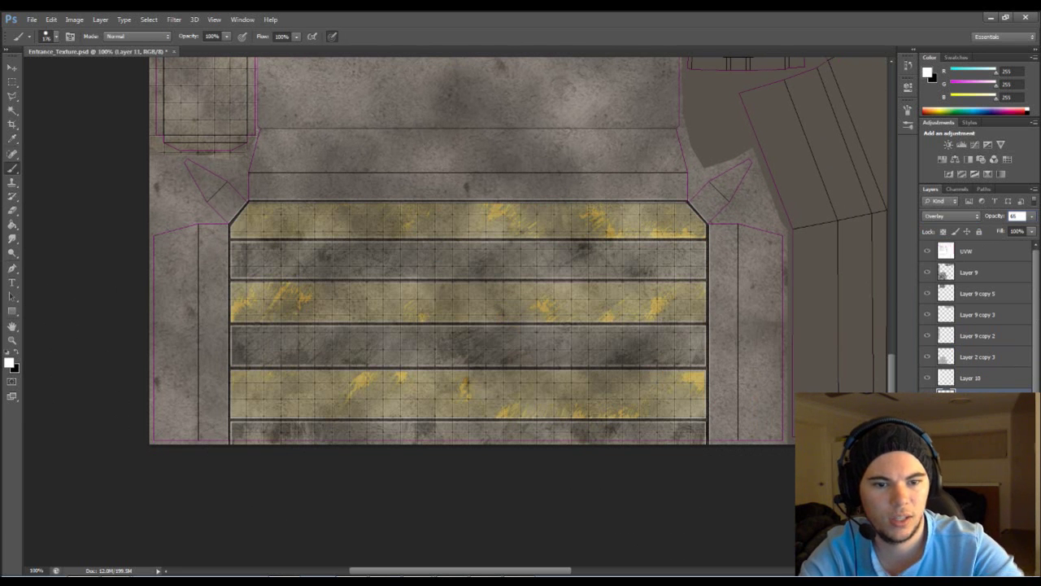
key(Return)
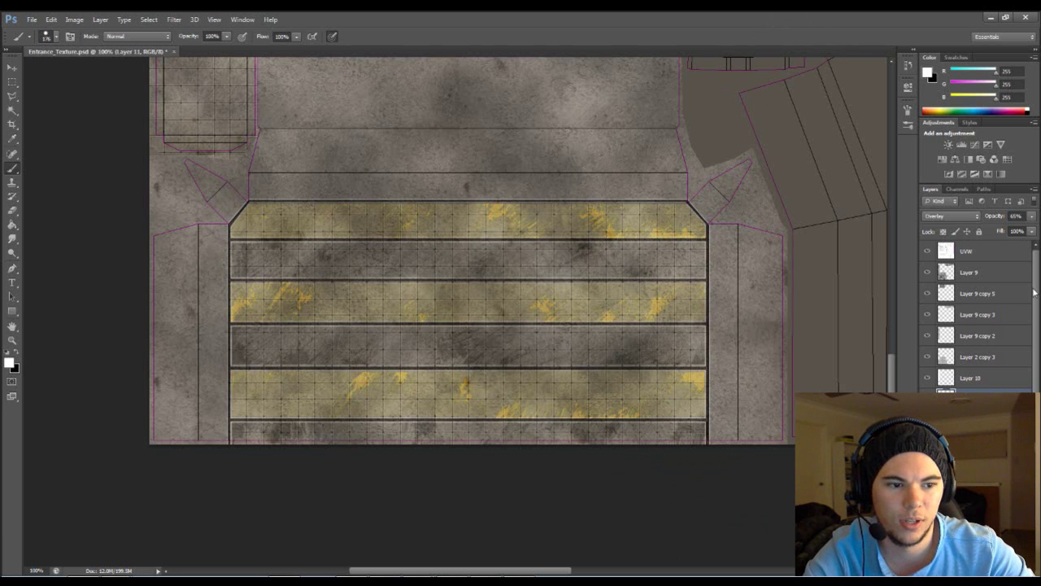
- Hide the UVW wireframe layer and save a Targa version of the entrance texture
drag(678, 167, 715, 325)
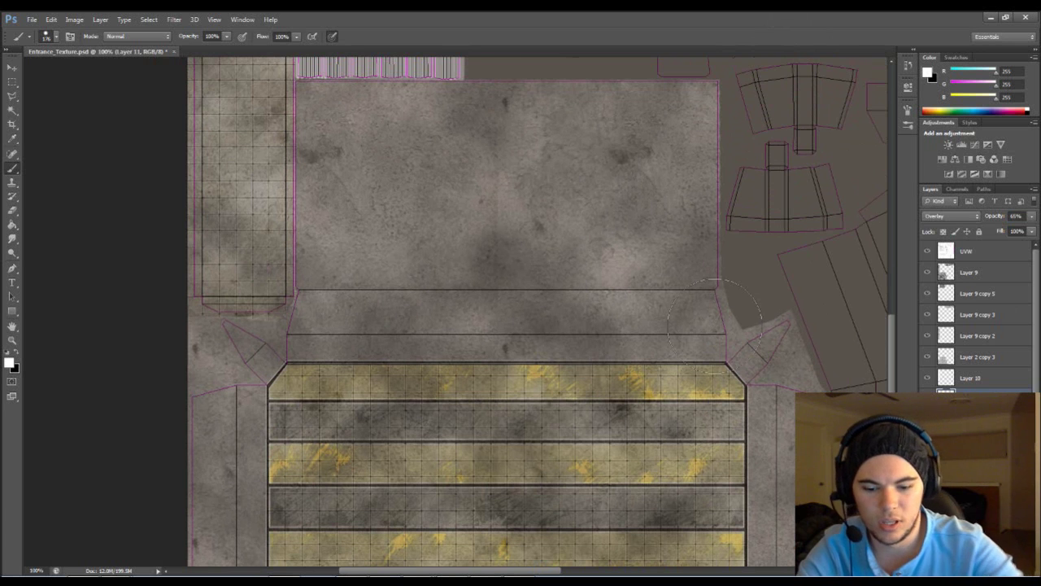
scroll(716, 329, down, 2)
drag(604, 276, 570, 350)
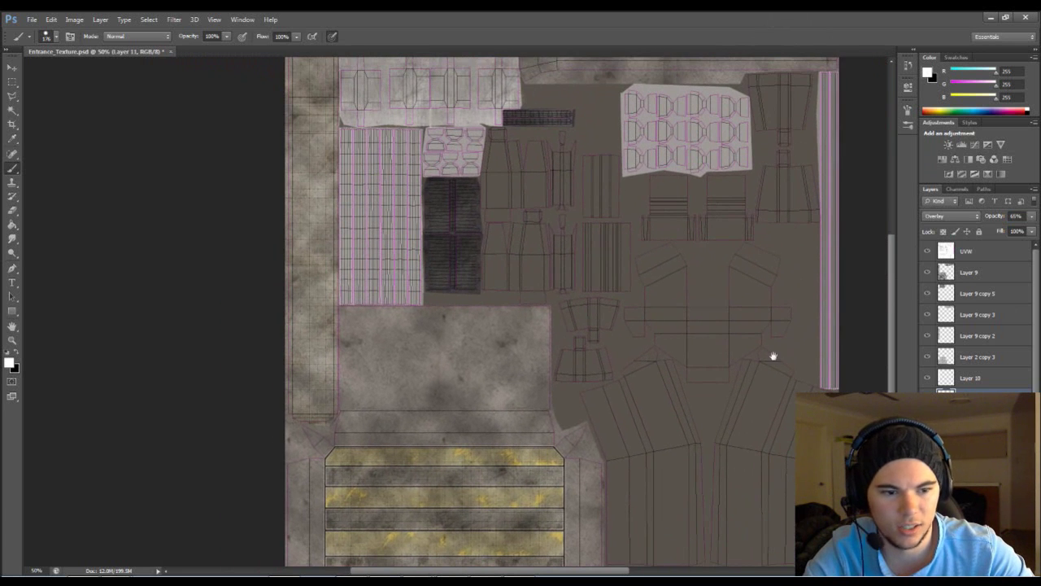
click(928, 252)
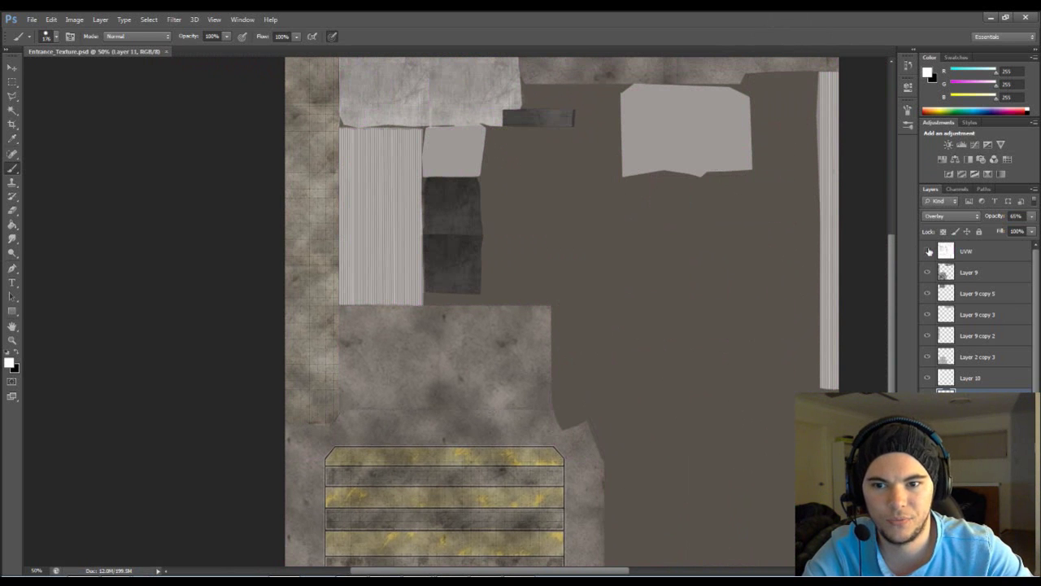
key(ctrl+shift+s)
key(Tab)
key(t)
key(Return)
key(Return)
key(Return)
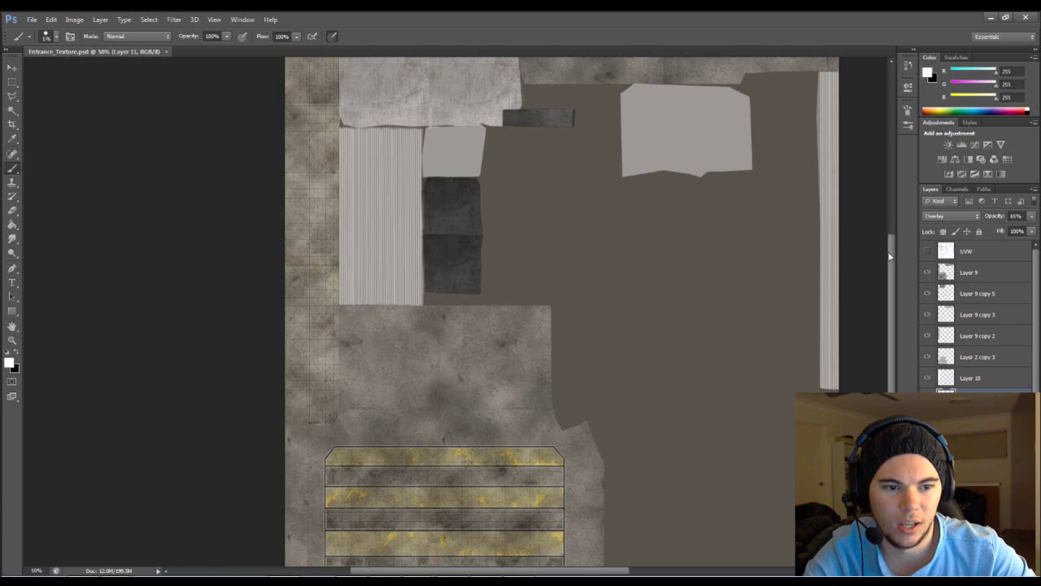
- Review the texture without the wireframe, and turn the UVW layer's visibility back on
drag(893, 257, 899, 269)
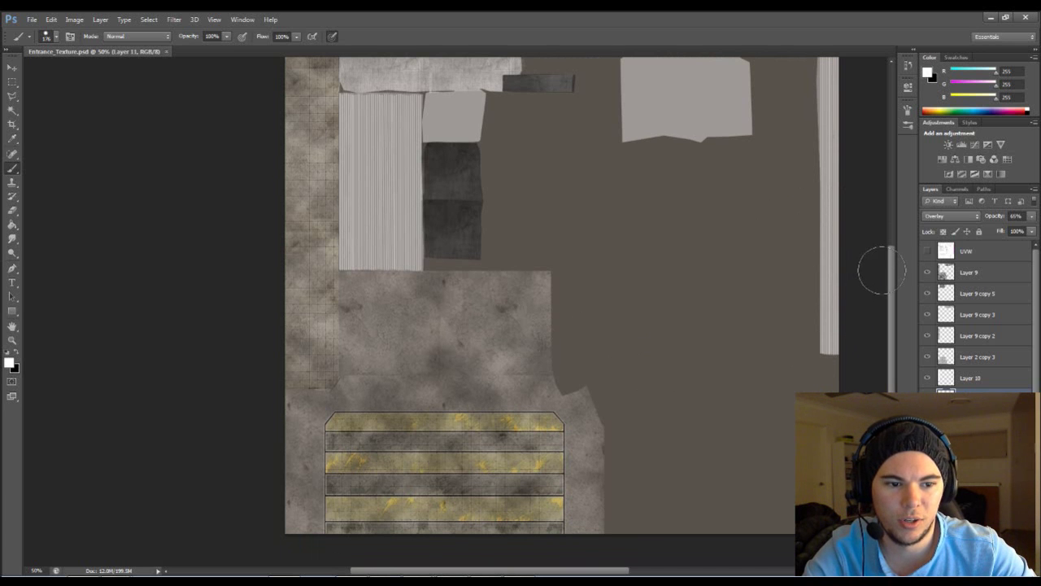
scroll(637, 162, up, 5)
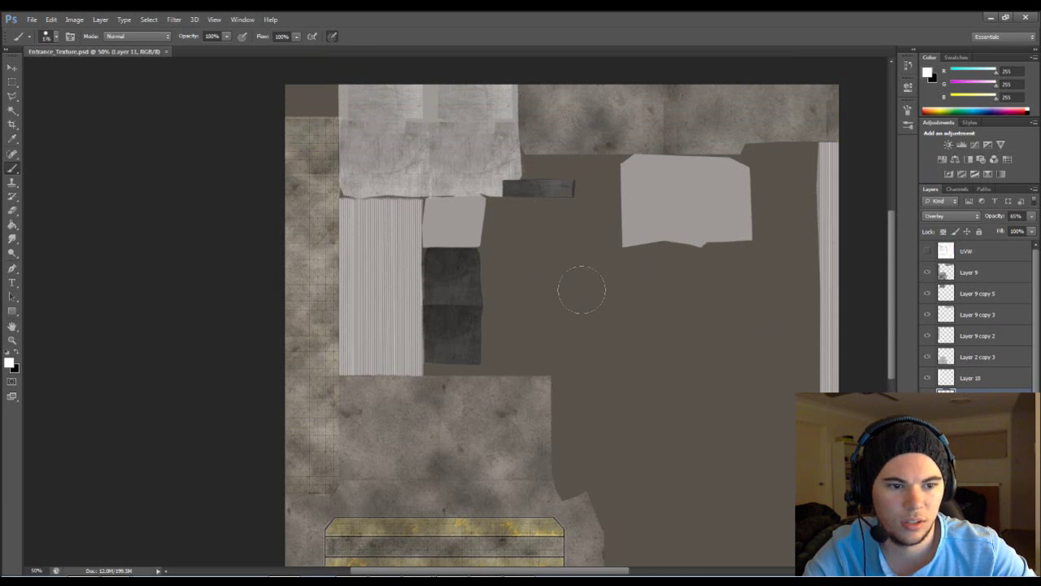
click(928, 252)
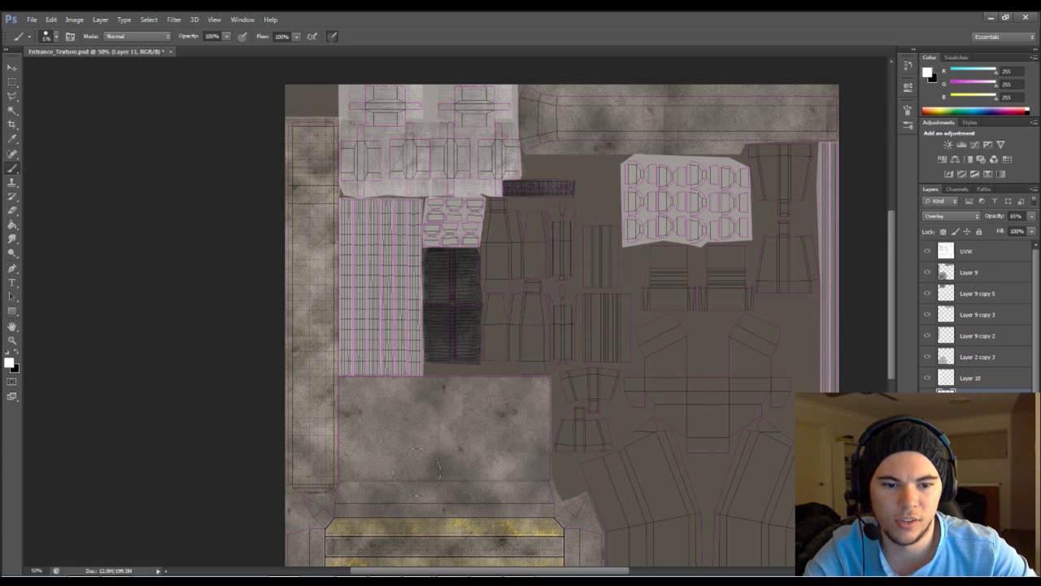
drag(896, 295, 895, 338)
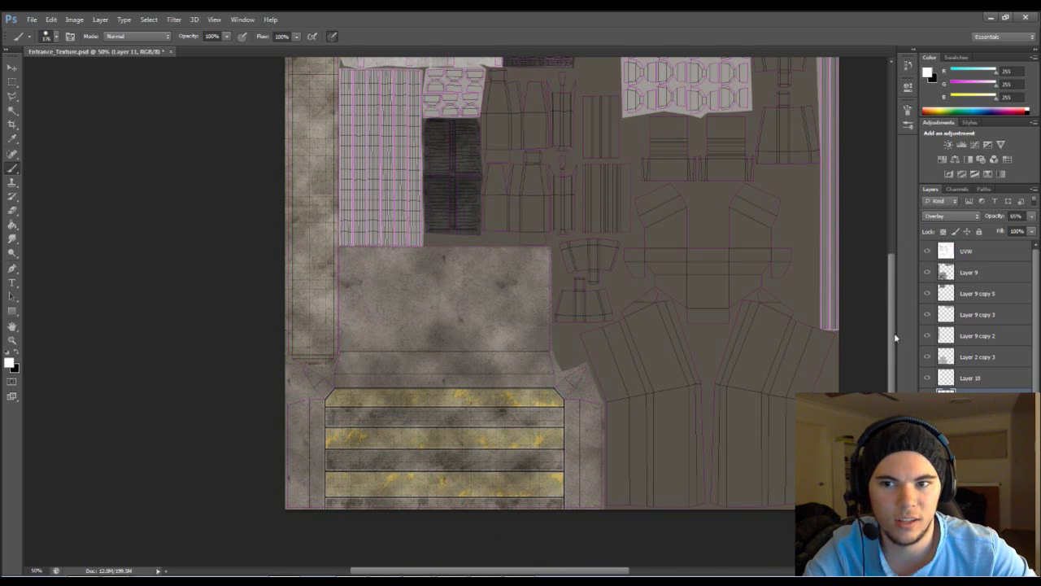